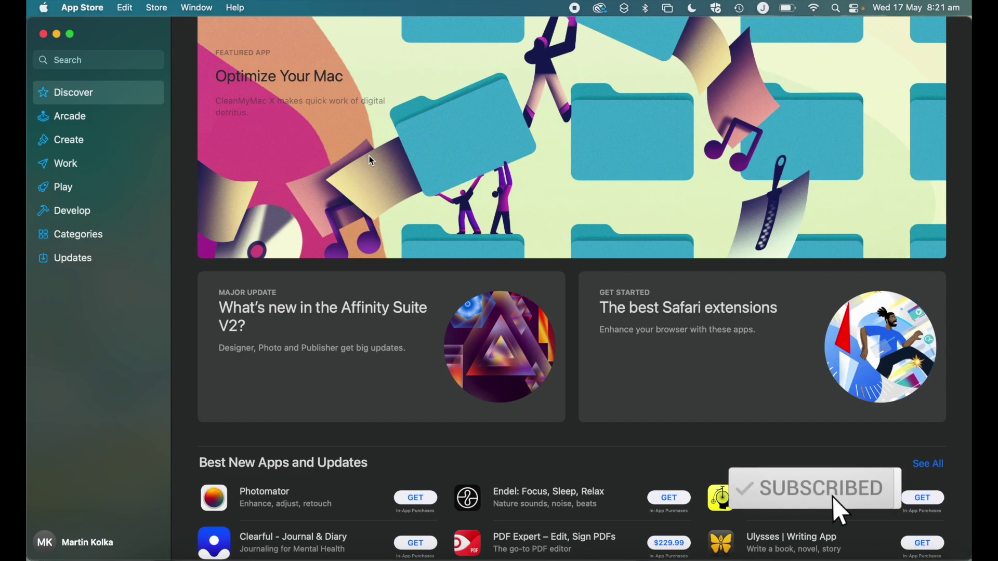
- Search the App Store for vectornator and open the product page of Vectornator: Vector Design/Art
{"action": "left_click", "coordinate": [104, 58]}
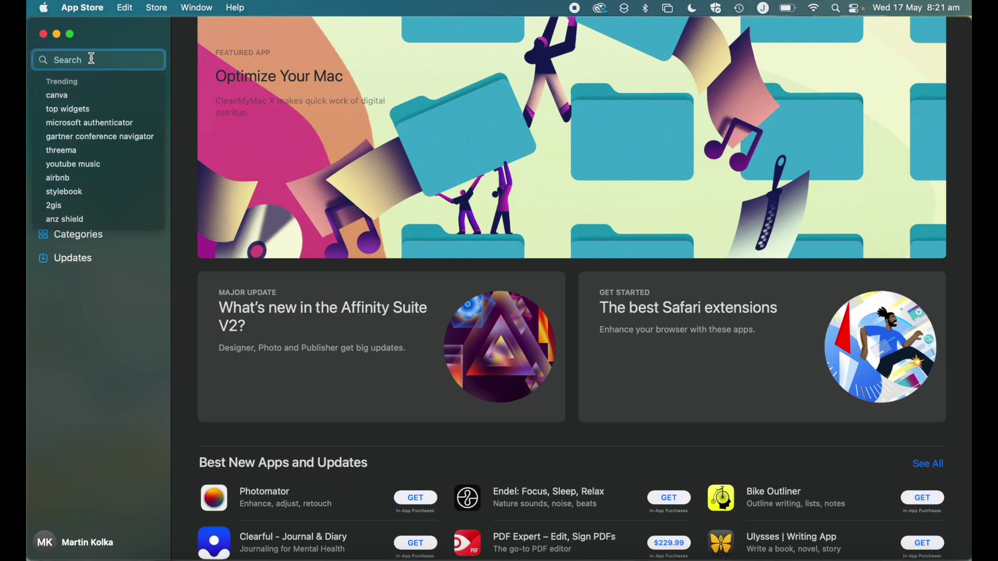
{"action": "type", "text": "v"}
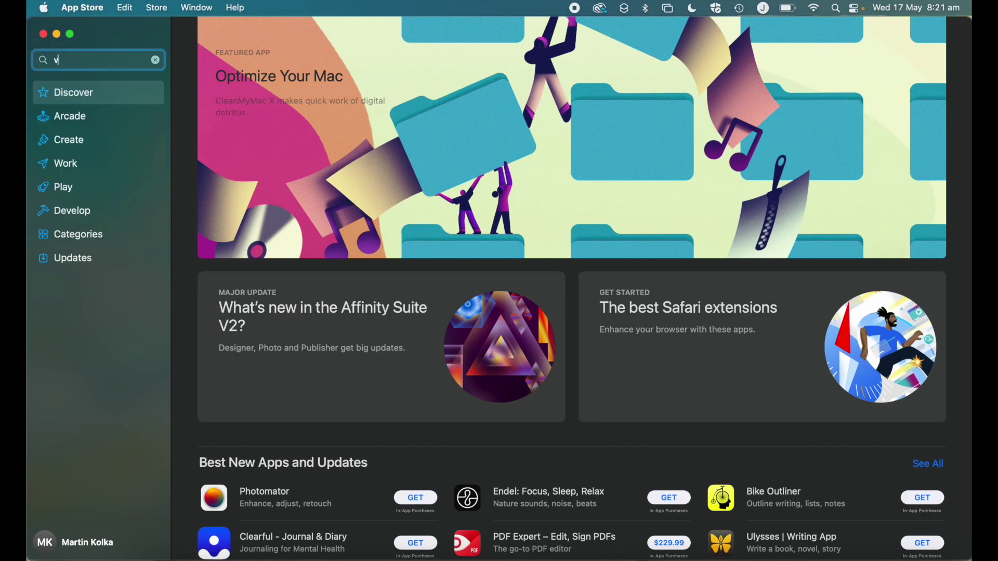
{"action": "type", "text": "ector"}
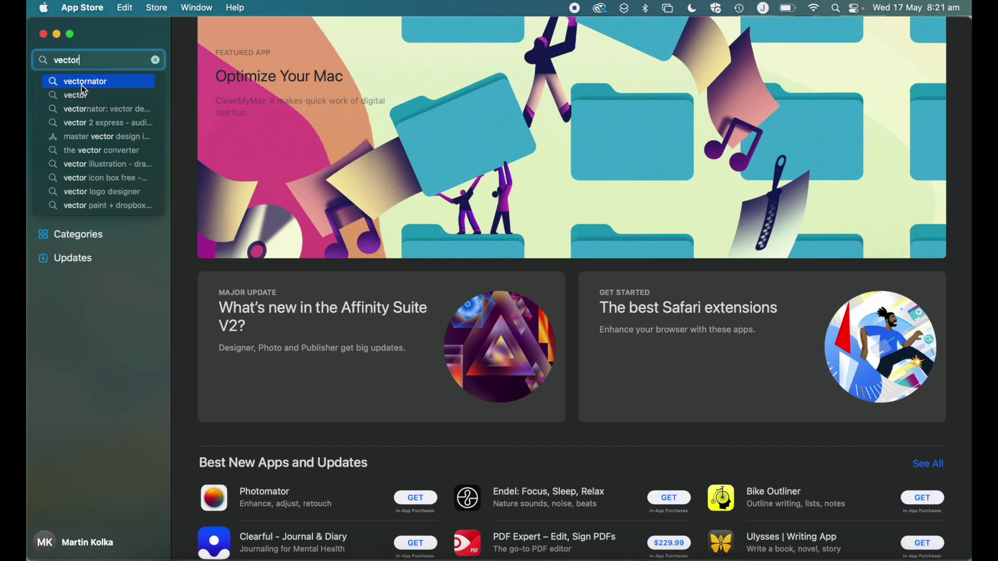
{"action": "left_click", "coordinate": [102, 91]}
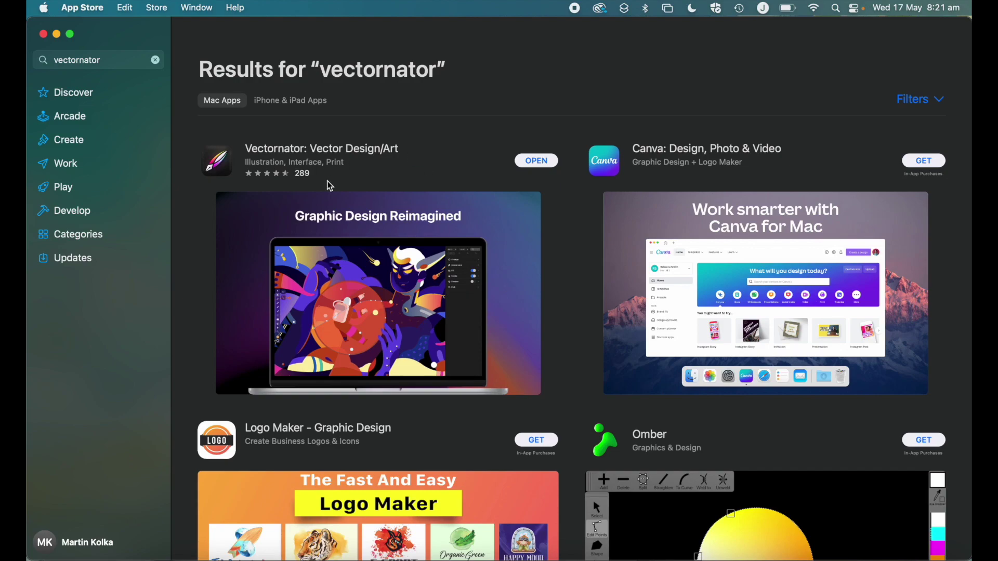
{"action": "left_click", "coordinate": [359, 155]}
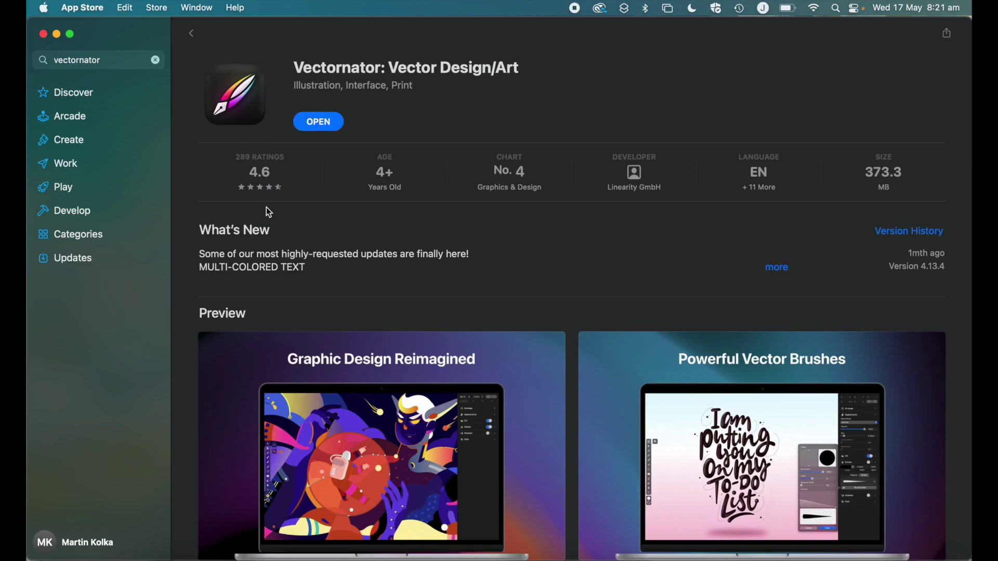
- Examine Vectornator's description, ratings and reviews, and browse through its preview images
{"action": "scroll", "coordinate": [434, 222], "scroll_direction": "down", "scroll_amount": 10}
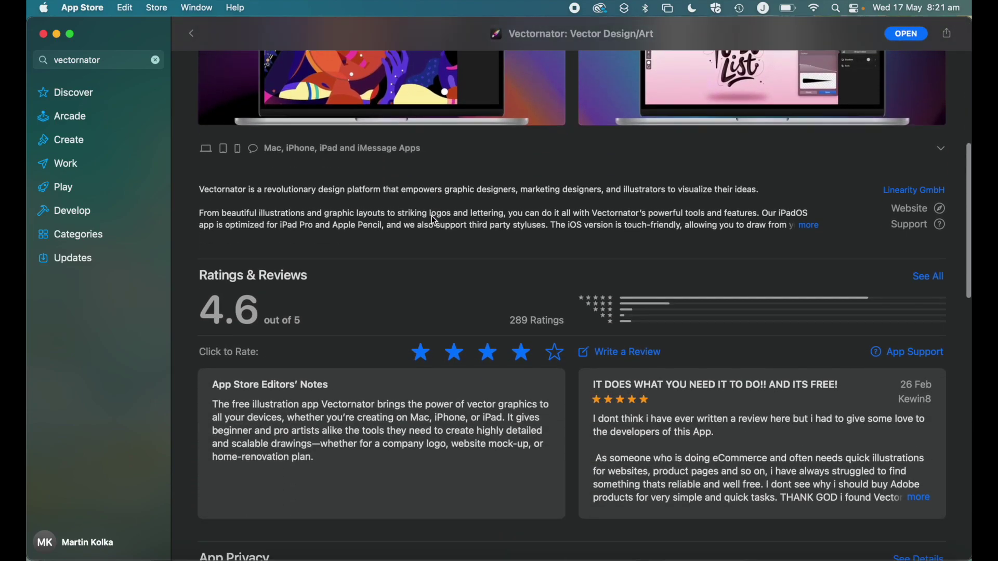
{"action": "scroll", "coordinate": [434, 221], "scroll_direction": "down", "scroll_amount": 3}
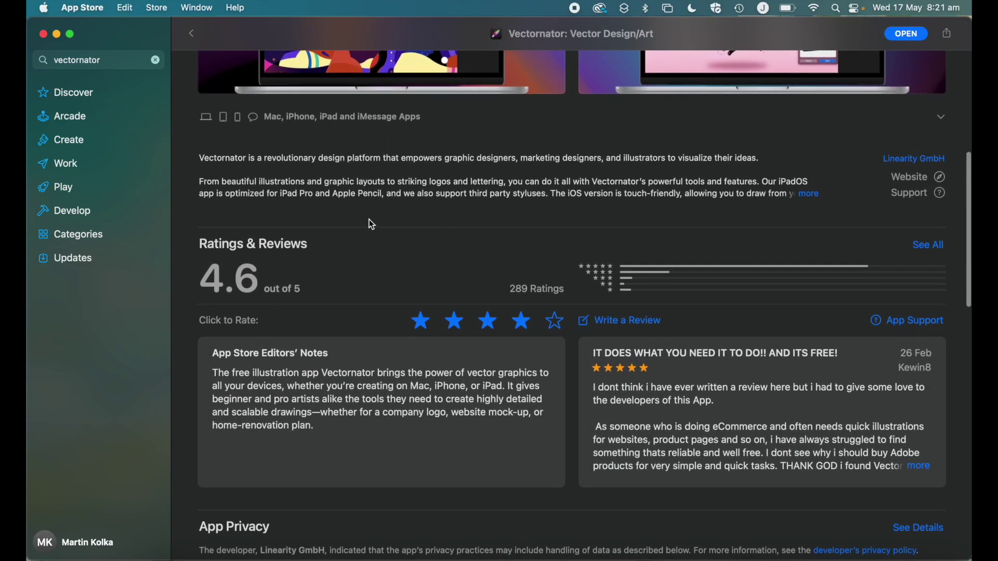
{"action": "scroll", "coordinate": [372, 225], "scroll_direction": "down", "scroll_amount": 1}
{"action": "scroll", "coordinate": [372, 224], "scroll_direction": "down", "scroll_amount": 4}
{"action": "scroll", "coordinate": [372, 225], "scroll_direction": "up", "scroll_amount": 7}
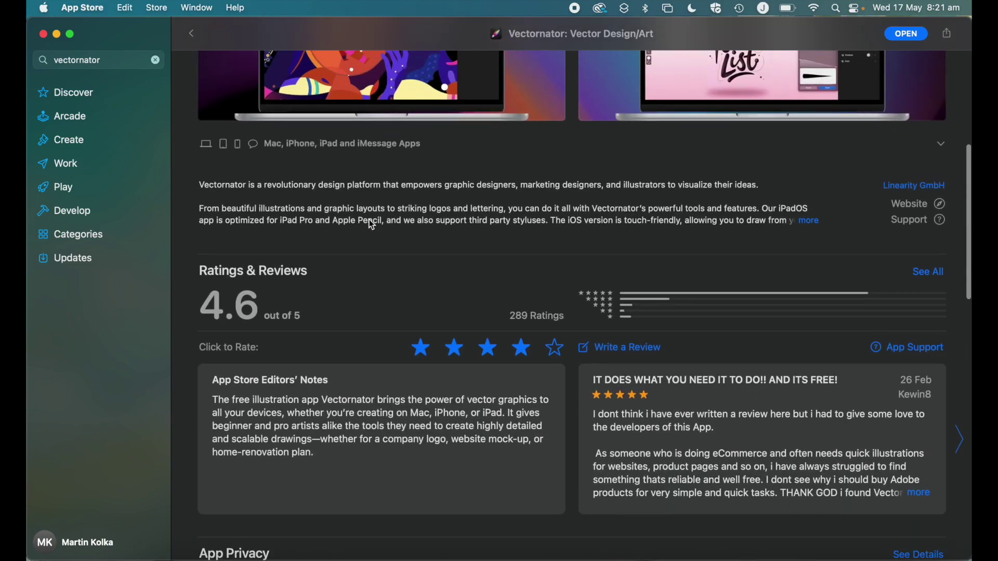
{"action": "scroll", "coordinate": [372, 225], "scroll_direction": "up", "scroll_amount": 8}
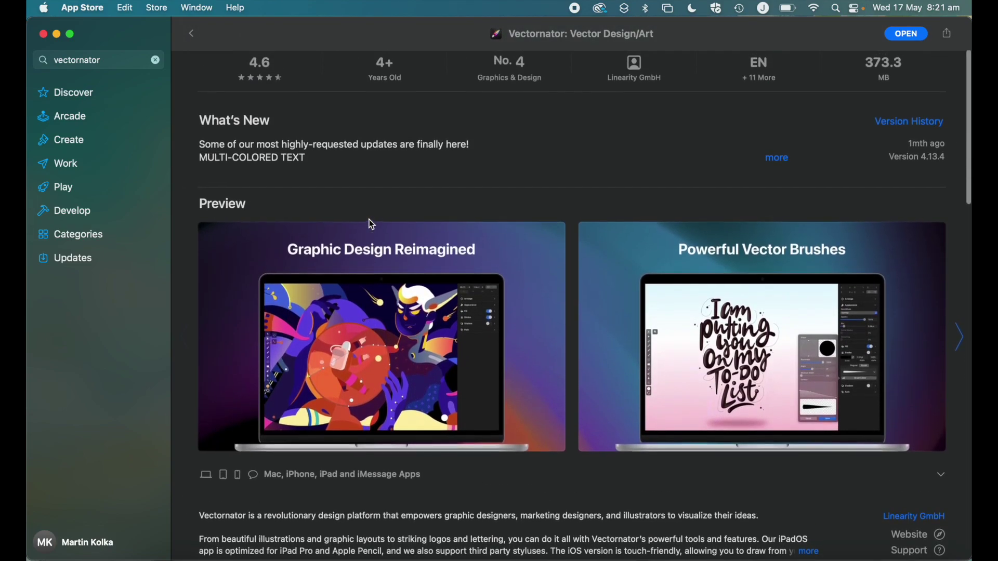
{"action": "mouse_move", "coordinate": [292, 357]}
{"action": "left_click", "coordinate": [958, 338]}
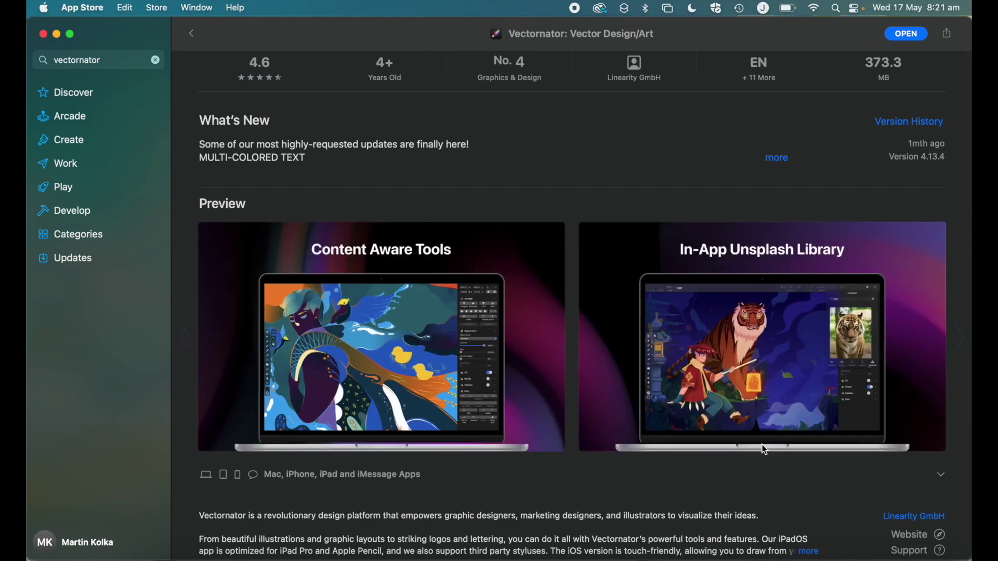
{"action": "left_click", "coordinate": [960, 337]}
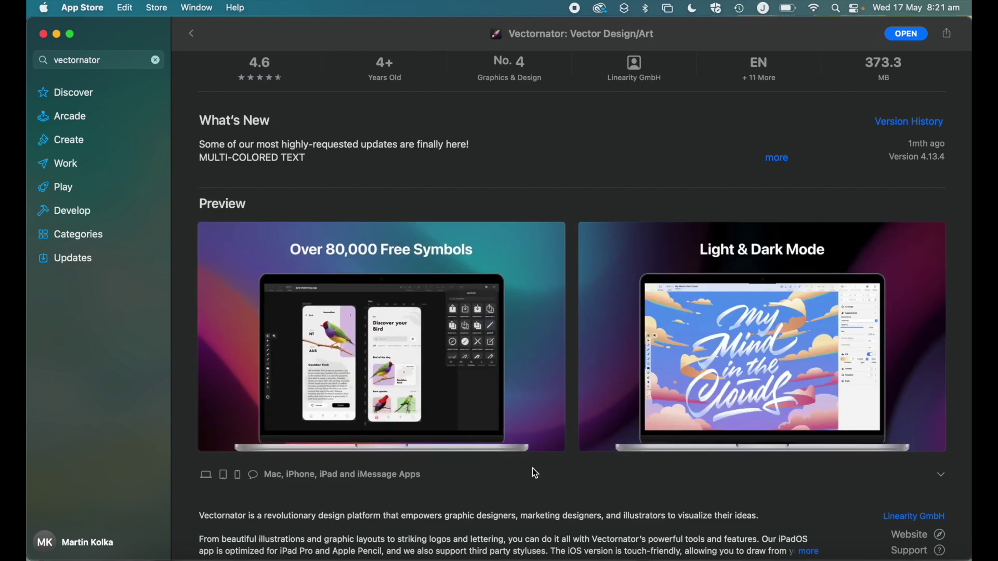
{"action": "mouse_move", "coordinate": [539, 448]}
{"action": "scroll", "coordinate": [507, 453], "scroll_direction": "down", "scroll_amount": 3}
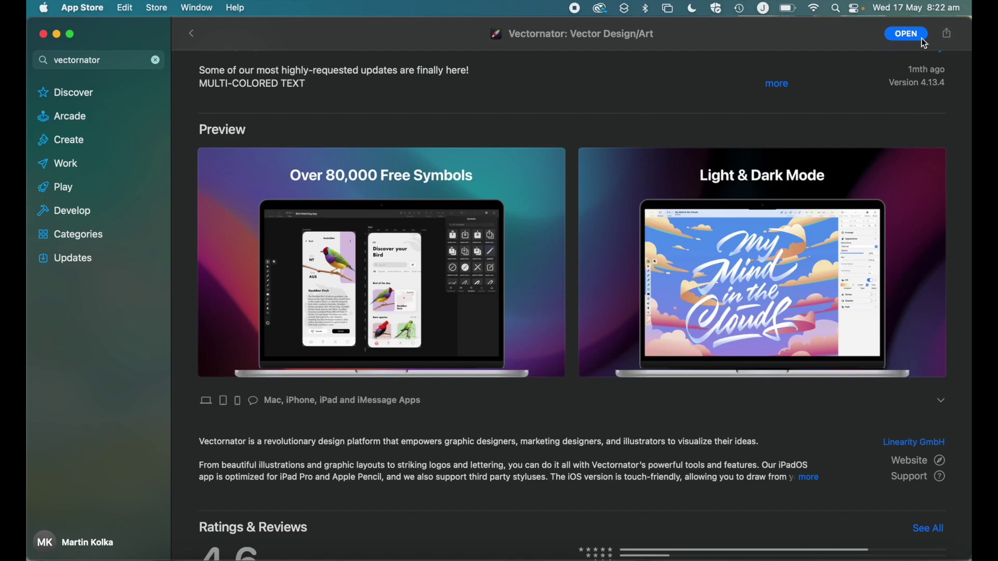
- Launch Vectornator from its App Store page and widen its window to fill the screen
{"action": "scroll", "coordinate": [826, 135], "scroll_direction": "up", "scroll_amount": 5}
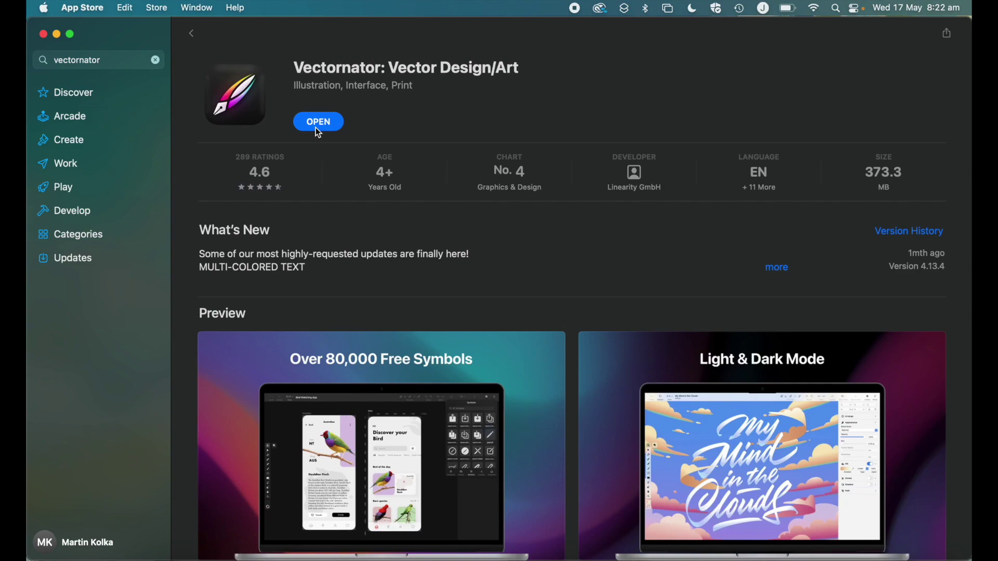
{"action": "left_click", "coordinate": [318, 128]}
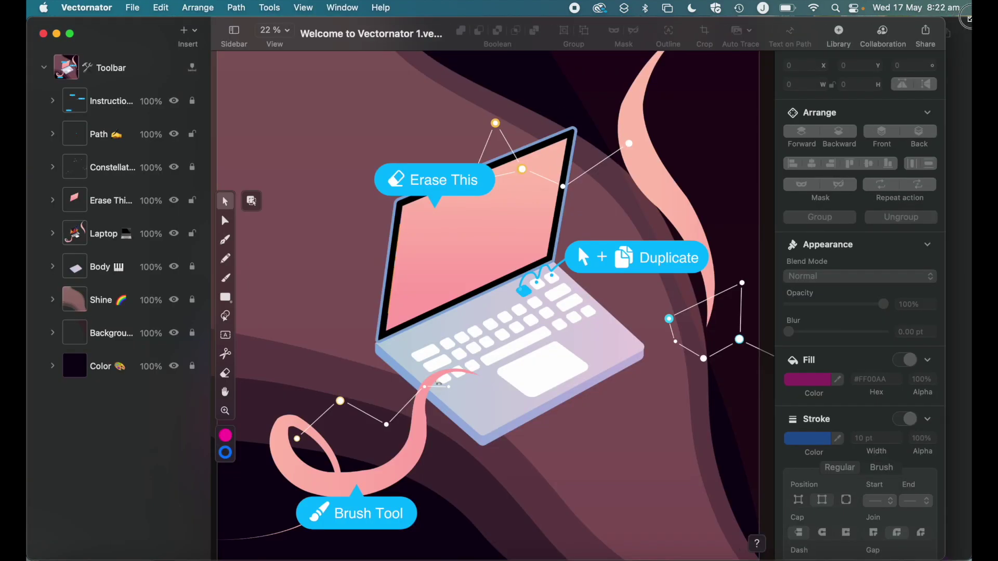
{"action": "left_click_drag", "start_coordinate": [966, 18], "coordinate": [969, 14]}
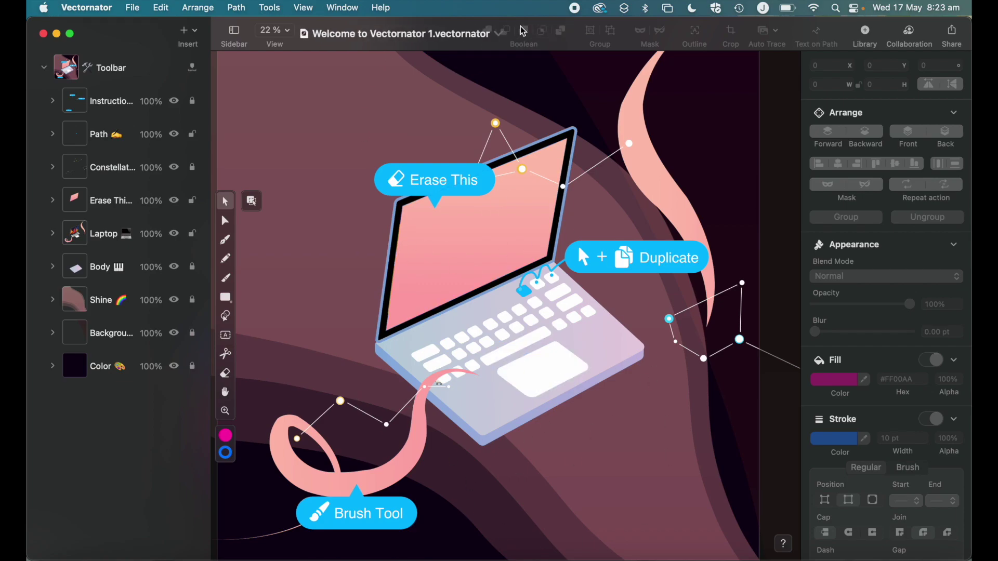
- Review the items available for customizing the toolbar, leaving the toolbar as it is
{"action": "right_click", "coordinate": [463, 51]}
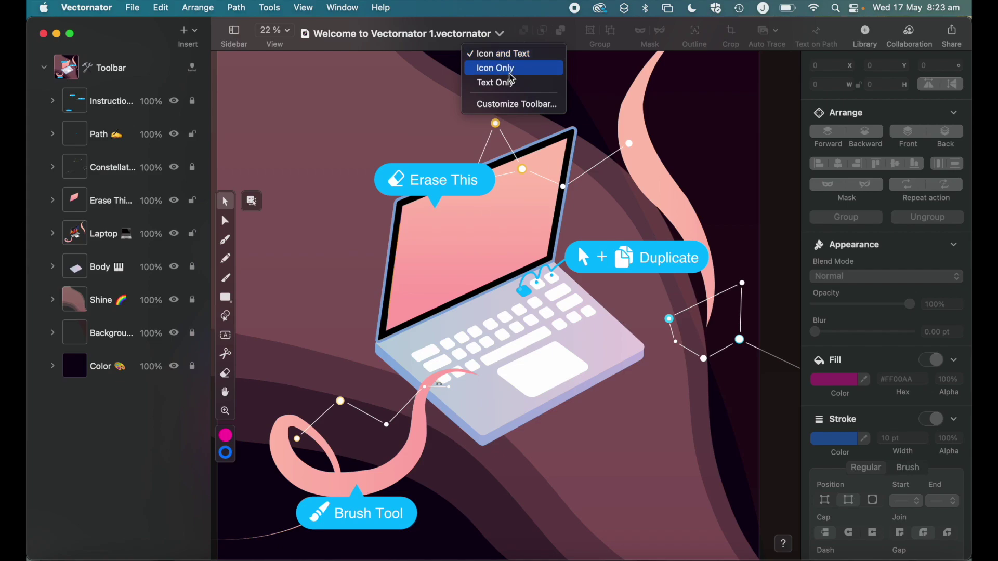
{"action": "left_click", "coordinate": [512, 104]}
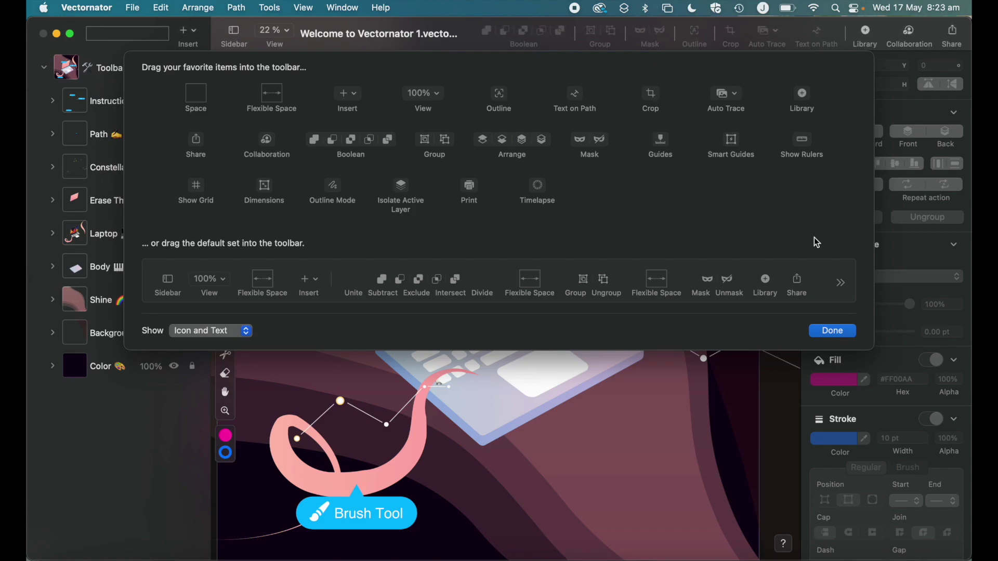
{"action": "left_click", "coordinate": [832, 330]}
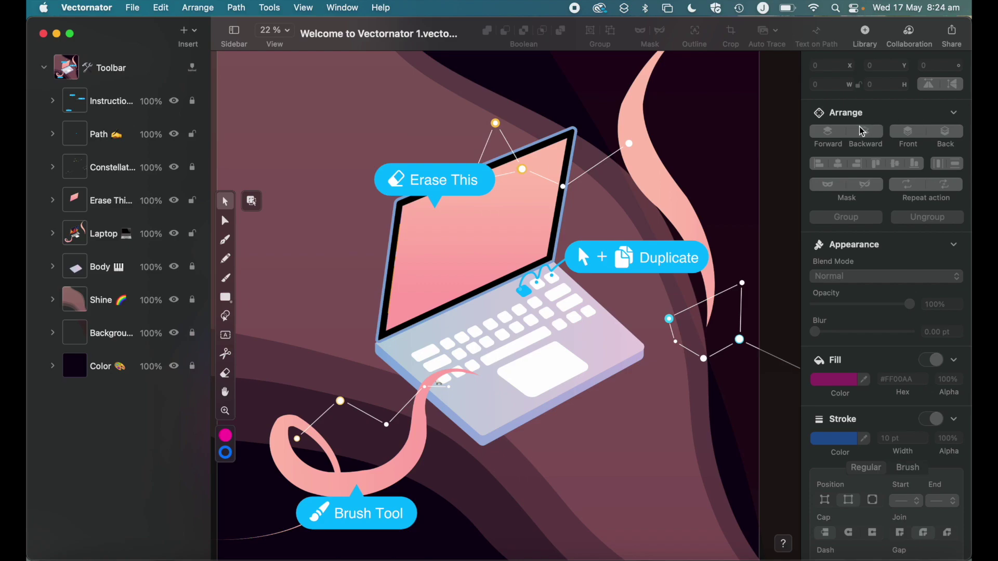
- Examine the Arrange, Appearance, Fill, Stroke and Path settings and the Brush tool's options, ending with the Selection tool active
{"action": "scroll", "coordinate": [837, 216], "scroll_direction": "up", "scroll_amount": 1}
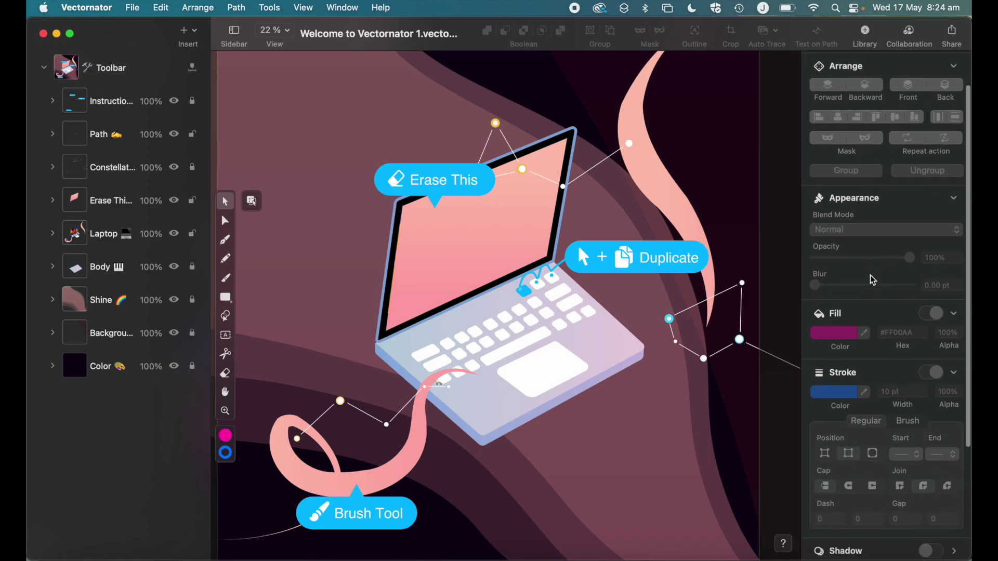
{"action": "scroll", "coordinate": [871, 276], "scroll_direction": "down", "scroll_amount": 3}
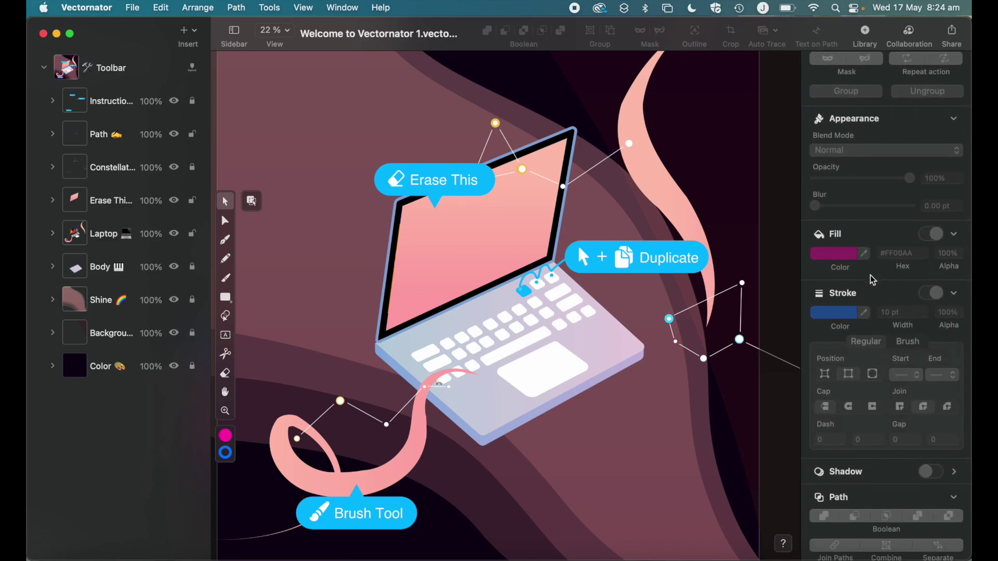
{"action": "scroll", "coordinate": [871, 278], "scroll_direction": "up", "scroll_amount": 5}
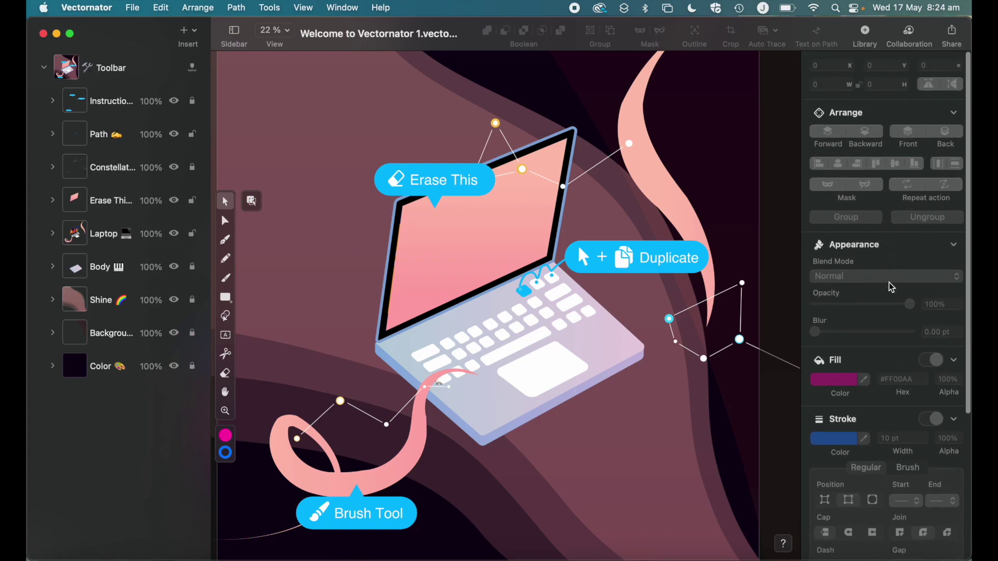
{"action": "scroll", "coordinate": [889, 282], "scroll_direction": "down", "scroll_amount": 8}
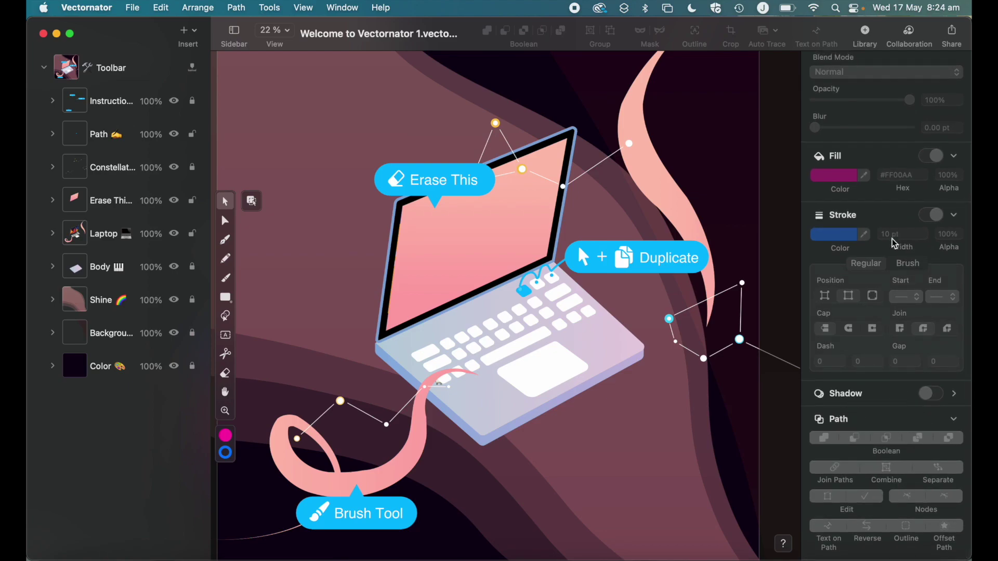
{"action": "scroll", "coordinate": [894, 243], "scroll_direction": "up", "scroll_amount": 8}
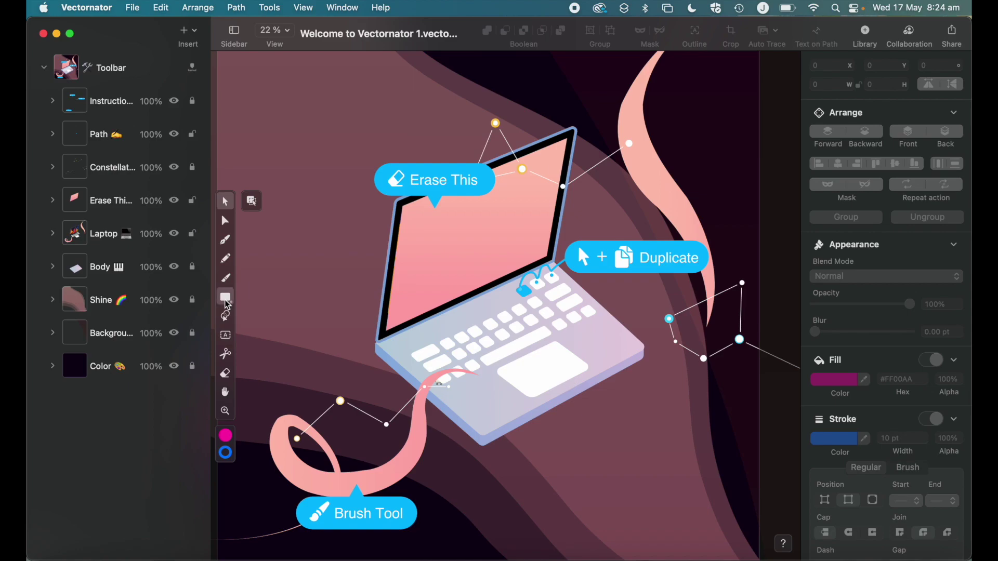
{"action": "left_click", "coordinate": [225, 278]}
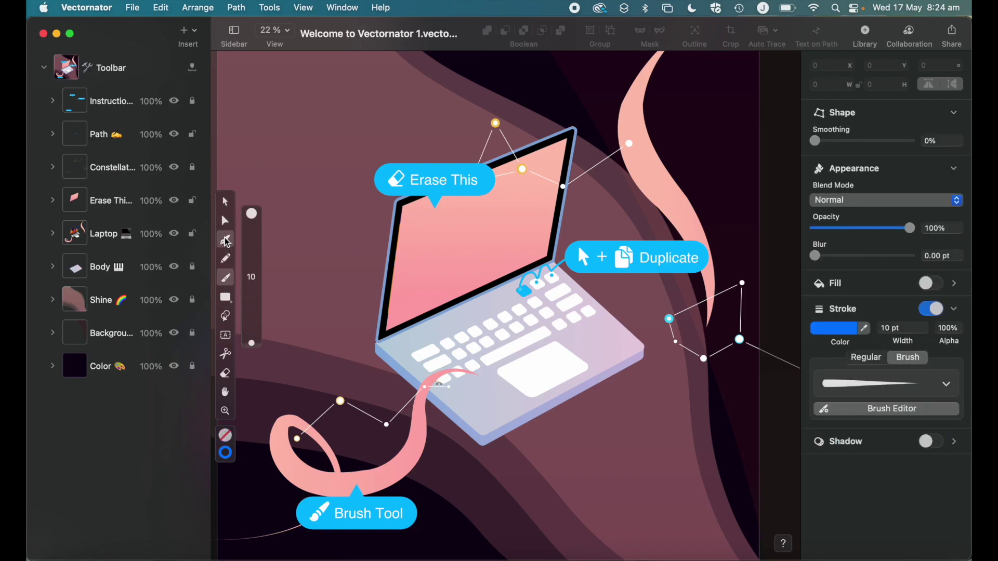
{"action": "left_click", "coordinate": [225, 202]}
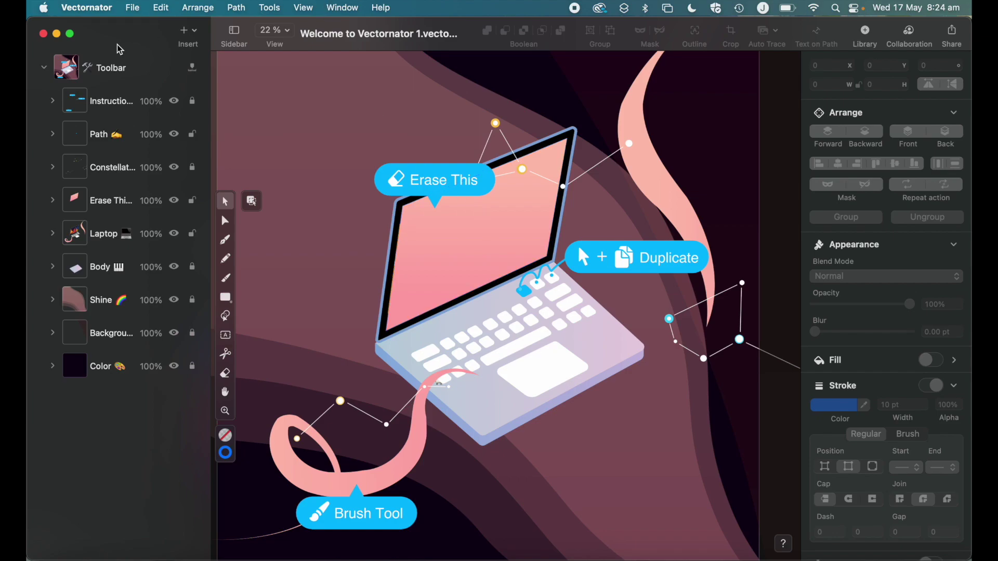
- Create a new landscape document from the A4 paper template, 297 × 210 mm
{"action": "left_click", "coordinate": [134, 9]}
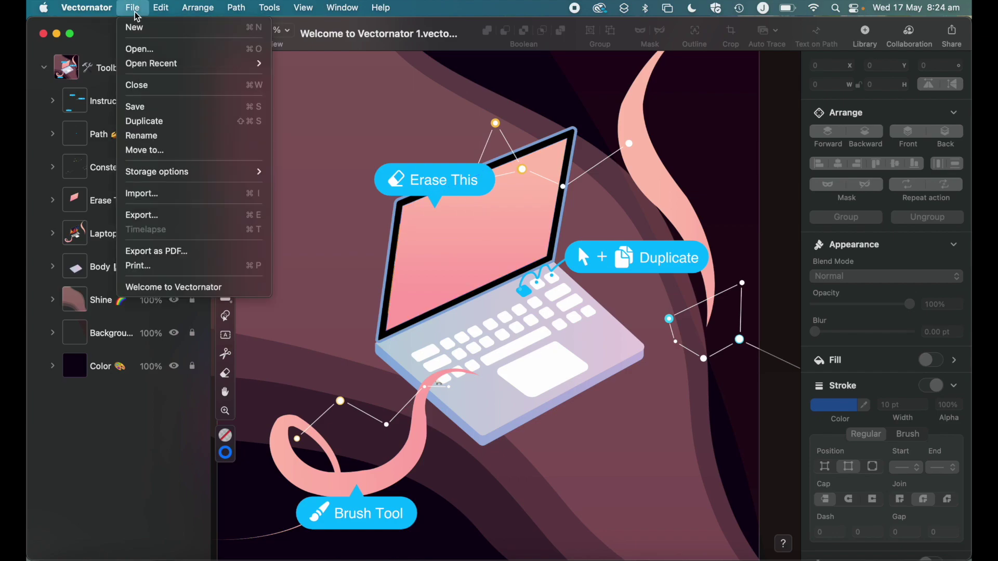
{"action": "left_click", "coordinate": [138, 28]}
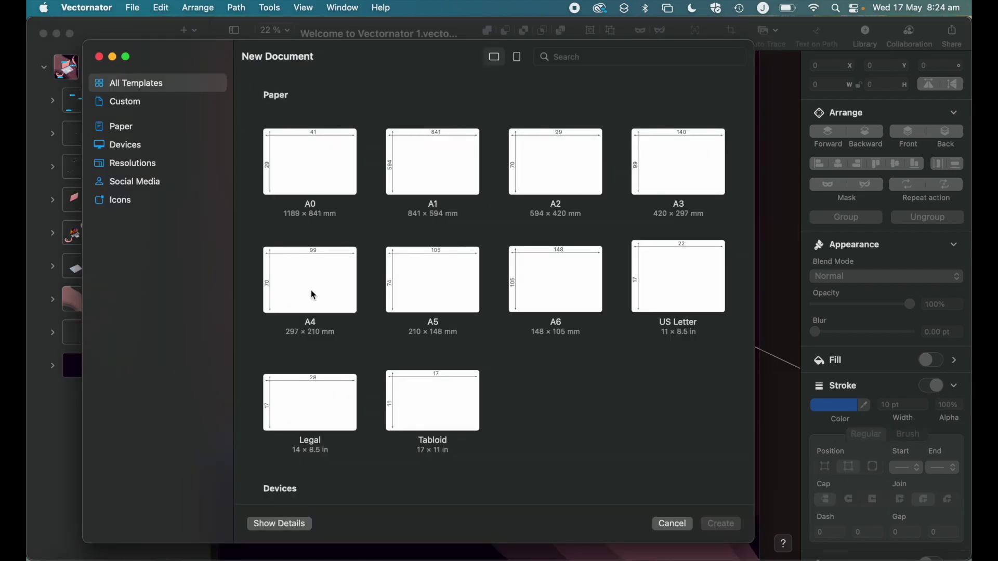
{"action": "left_click", "coordinate": [313, 295]}
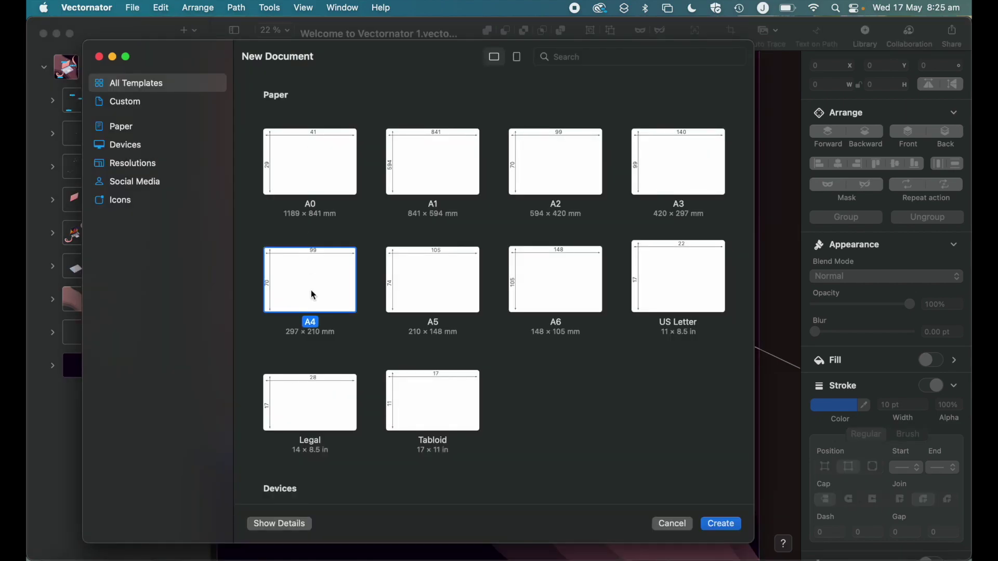
{"action": "left_click", "coordinate": [722, 525]}
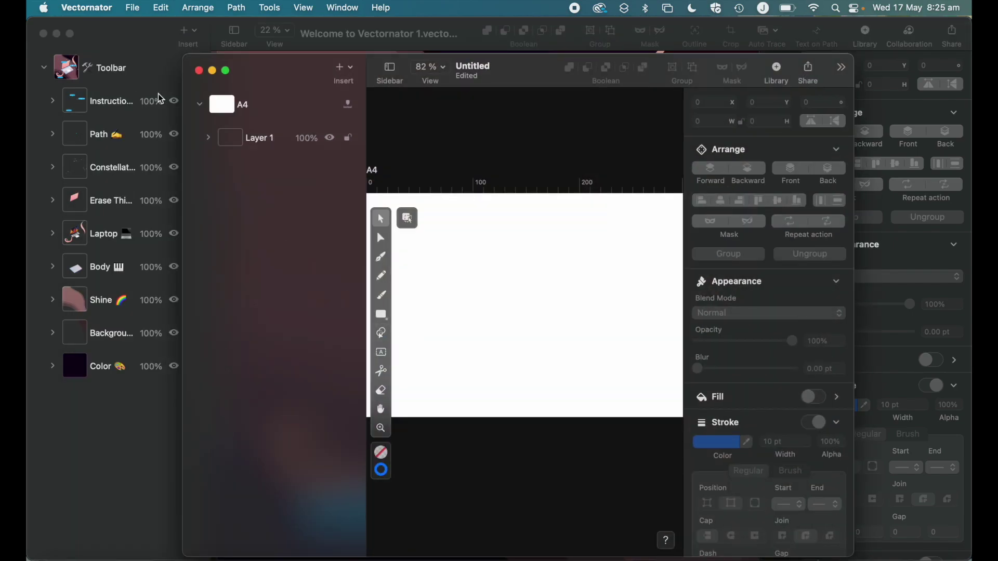
- Close the Welcome to Vectornator document and enlarge the new Untitled document's window to fill the screen
{"action": "left_click", "coordinate": [44, 34]}
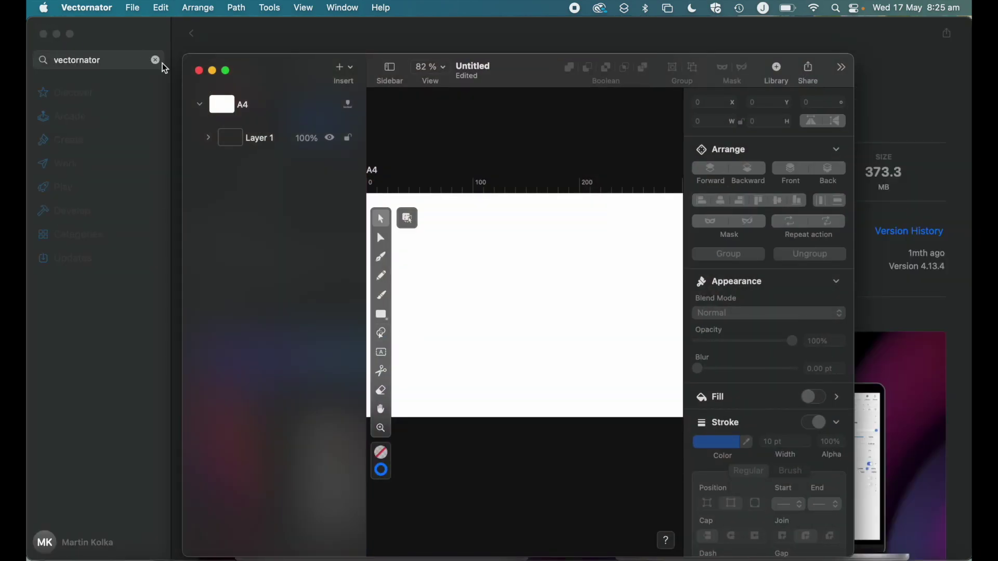
{"action": "left_click_drag", "start_coordinate": [184, 58], "coordinate": [30, 5]}
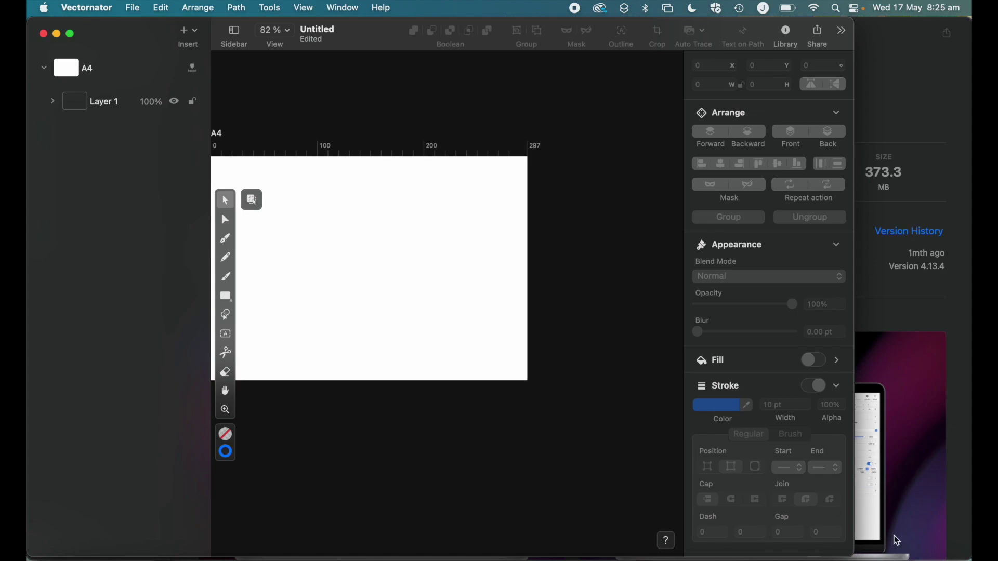
{"action": "left_click_drag", "start_coordinate": [854, 555], "coordinate": [970, 560]}
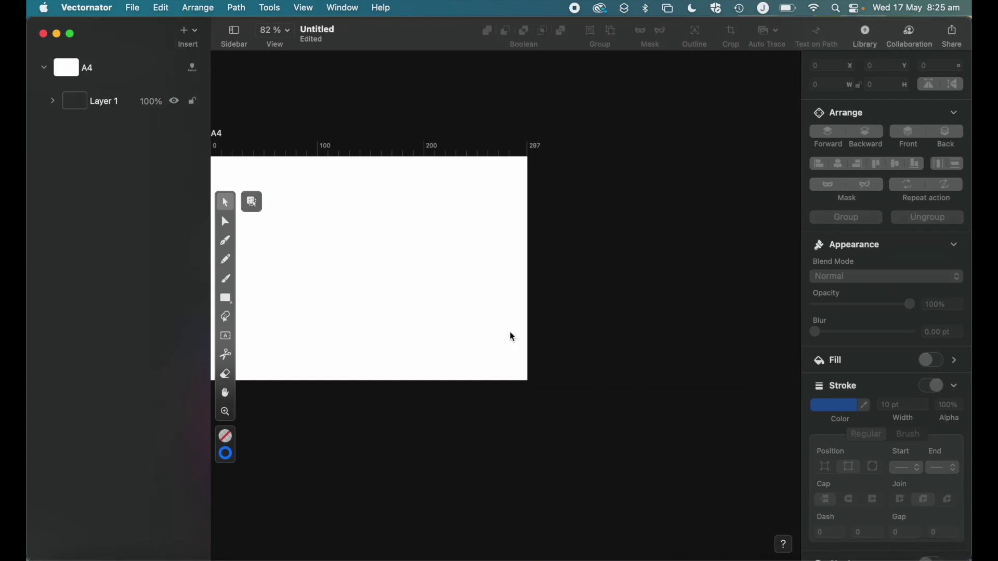
- Center the whole A4 artboard in the canvas area, clear of the drawing tools
{"action": "scroll", "coordinate": [513, 337], "scroll_direction": "down", "scroll_amount": 3}
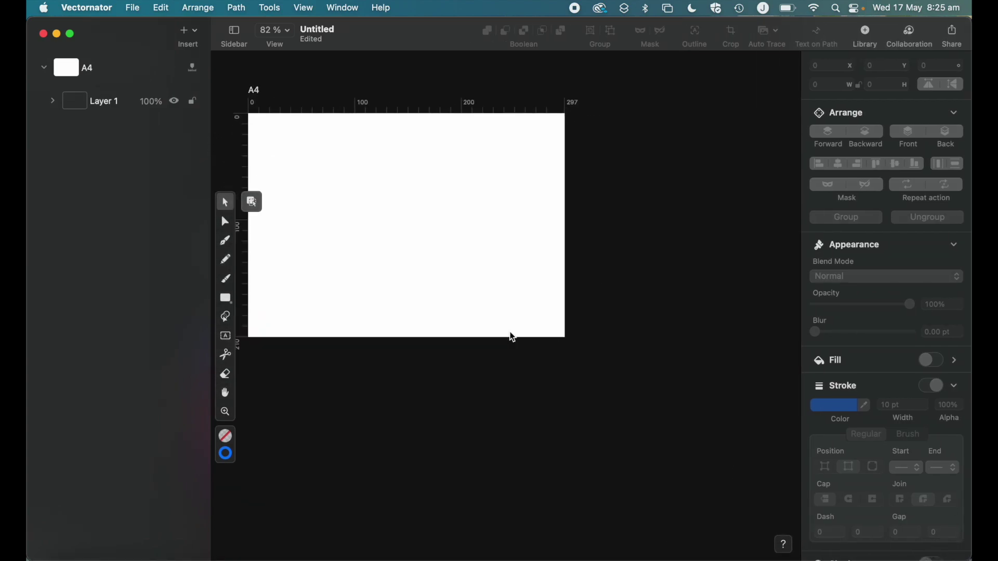
{"action": "scroll", "coordinate": [513, 338], "scroll_direction": "up", "scroll_amount": 4}
{"action": "scroll", "coordinate": [513, 338], "scroll_direction": "left", "scroll_amount": 3}
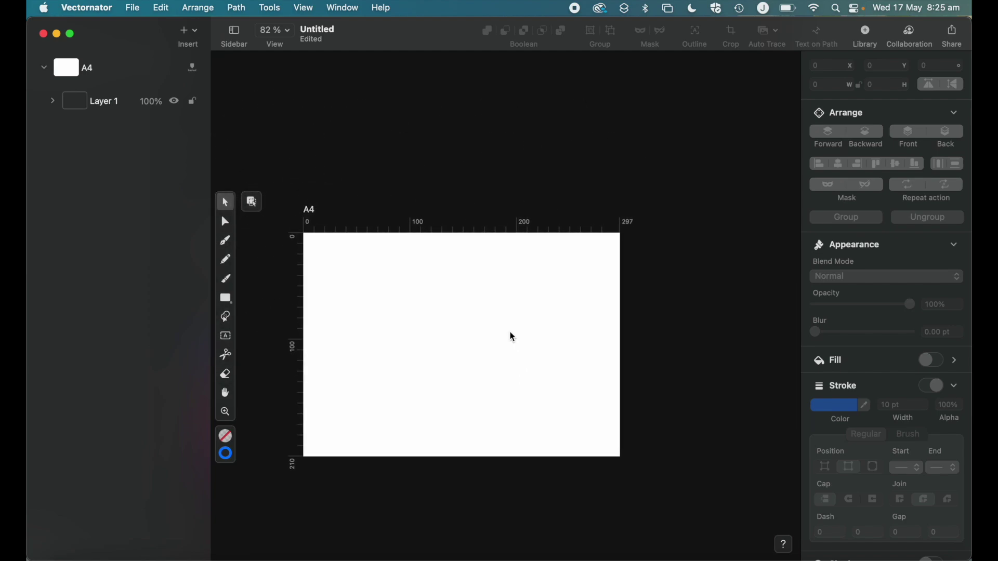
{"action": "scroll", "coordinate": [513, 338], "scroll_direction": "up", "scroll_amount": 3}
{"action": "scroll", "coordinate": [513, 337], "scroll_direction": "left", "scroll_amount": 2}
{"action": "scroll", "coordinate": [513, 337], "scroll_direction": "down", "scroll_amount": 2}
{"action": "scroll", "coordinate": [513, 337], "scroll_direction": "right", "scroll_amount": 2}
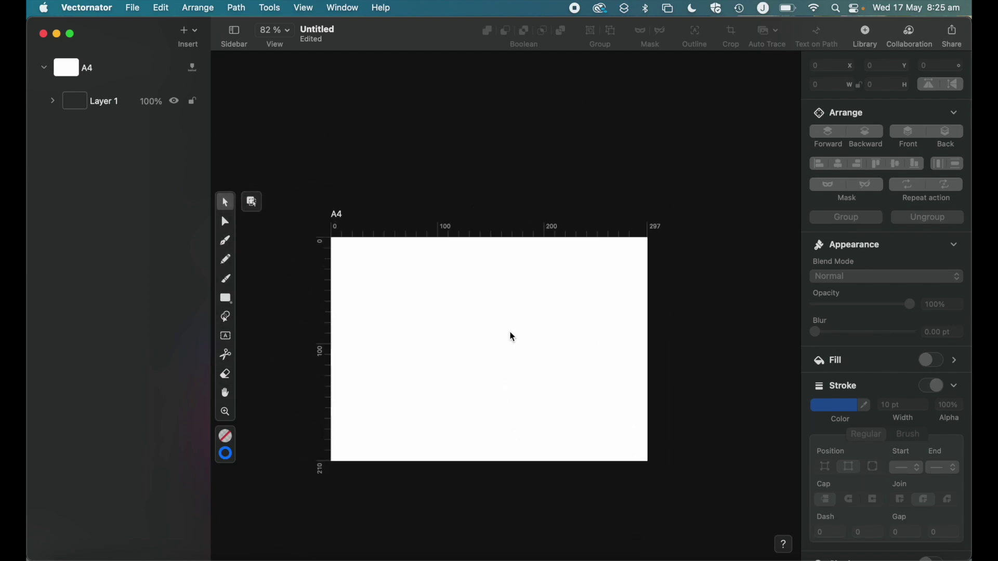
{"action": "scroll", "coordinate": [513, 338], "scroll_direction": "down", "scroll_amount": 3}
{"action": "scroll", "coordinate": [513, 337], "scroll_direction": "left", "scroll_amount": 3}
{"action": "scroll", "coordinate": [513, 338], "scroll_direction": "up", "scroll_amount": 4}
{"action": "scroll", "coordinate": [513, 337], "scroll_direction": "down", "scroll_amount": 3}
{"action": "scroll", "coordinate": [513, 338], "scroll_direction": "right", "scroll_amount": 2}
{"action": "scroll", "coordinate": [513, 337], "scroll_direction": "left", "scroll_amount": 4}
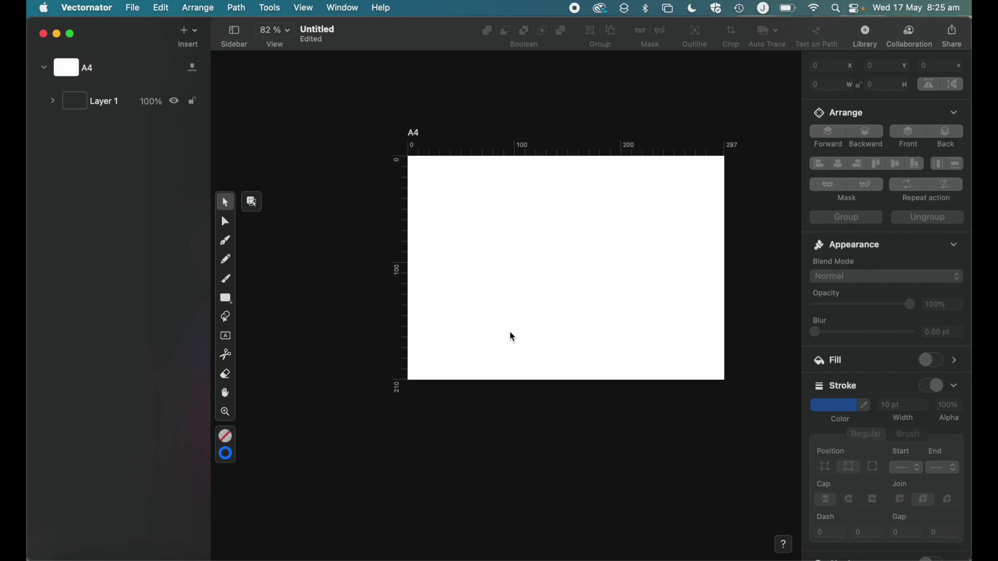
{"action": "scroll", "coordinate": [513, 338], "scroll_direction": "up", "scroll_amount": 4}
{"action": "scroll", "coordinate": [513, 338], "scroll_direction": "right", "scroll_amount": 2}
{"action": "scroll", "coordinate": [512, 338], "scroll_direction": "down", "scroll_amount": 4}
{"action": "scroll", "coordinate": [513, 337], "scroll_direction": "right", "scroll_amount": 1}
{"action": "scroll", "coordinate": [513, 338], "scroll_direction": "left", "scroll_amount": 3}
{"action": "scroll", "coordinate": [513, 337], "scroll_direction": "up", "scroll_amount": 2}
{"action": "scroll", "coordinate": [512, 338], "scroll_direction": "right", "scroll_amount": 2}
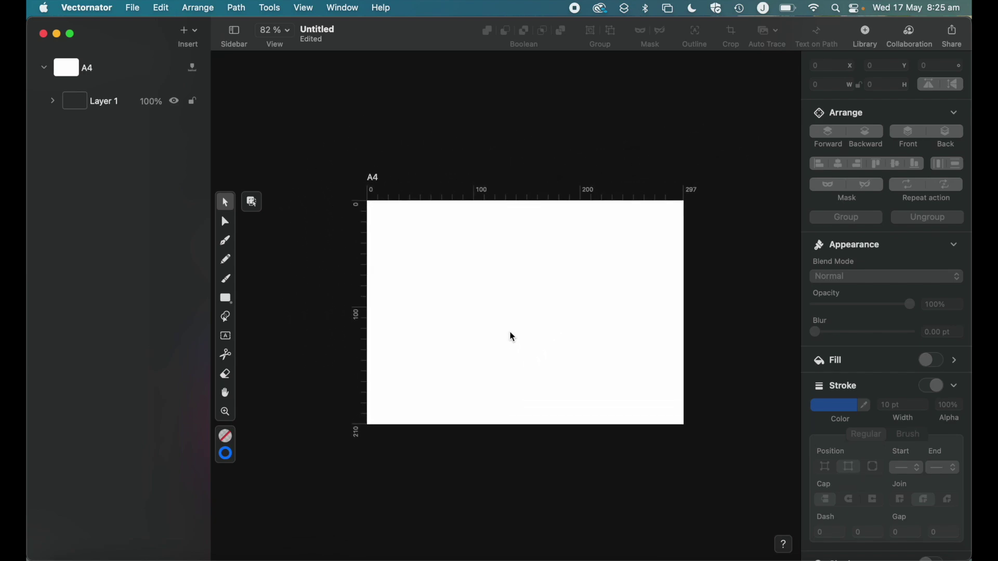
{"action": "scroll", "coordinate": [513, 338], "scroll_direction": "left", "scroll_amount": 1}
{"action": "scroll", "coordinate": [513, 338], "scroll_direction": "down", "scroll_amount": 1}
- Zoom the A4 artboard to 46% so it fills the canvas area with the whole page in view
{"action": "scroll", "coordinate": [513, 338], "scroll_direction": "up", "scroll_amount": 4}
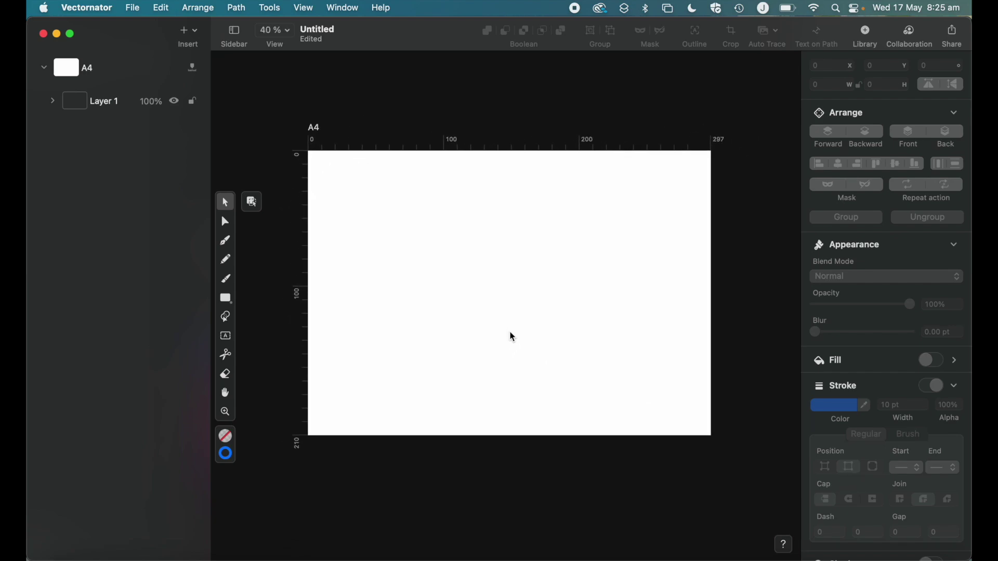
{"action": "scroll", "coordinate": [513, 338], "scroll_direction": "down", "scroll_amount": 4}
{"action": "scroll", "coordinate": [513, 338], "scroll_direction": "up", "scroll_amount": 3}
{"action": "scroll", "coordinate": [513, 337], "scroll_direction": "down", "scroll_amount": 1}
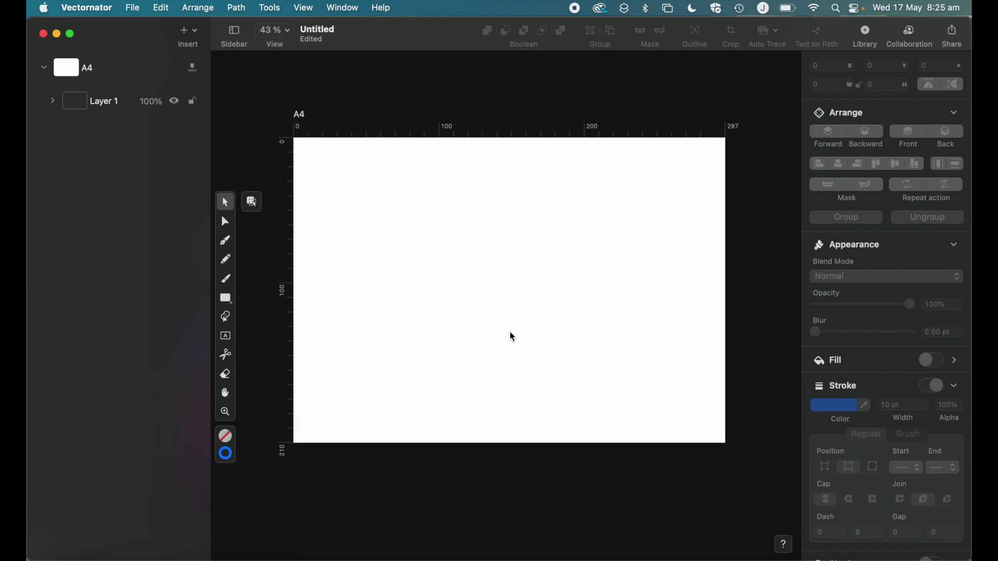
{"action": "scroll", "coordinate": [513, 338], "scroll_direction": "up", "scroll_amount": 1}
{"action": "scroll", "coordinate": [513, 338], "scroll_direction": "up", "scroll_amount": 1}
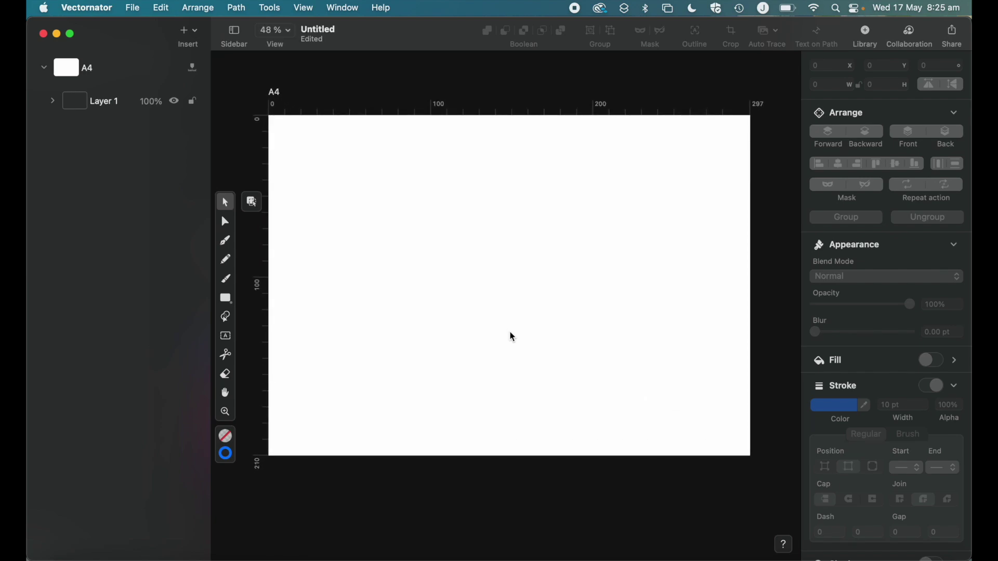
{"action": "scroll", "coordinate": [513, 338], "scroll_direction": "down", "scroll_amount": 2}
{"action": "scroll", "coordinate": [512, 337], "scroll_direction": "up", "scroll_amount": 1}
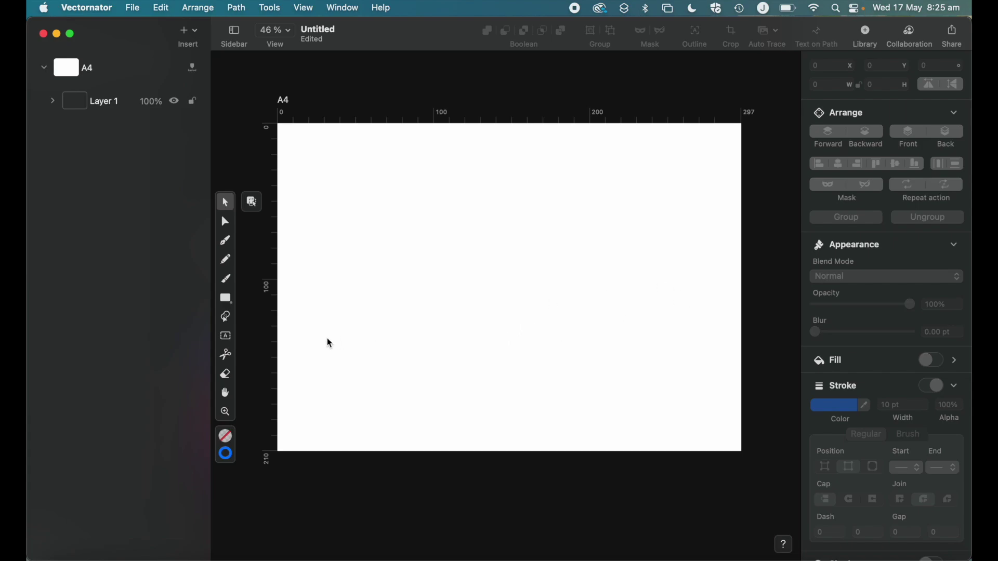
- Draw a pill-shaped rectangle about 77 × 38 mm and, below it, a rectangle about 69 × 27 mm with a corner radius of 7
{"action": "left_click", "coordinate": [226, 299]}
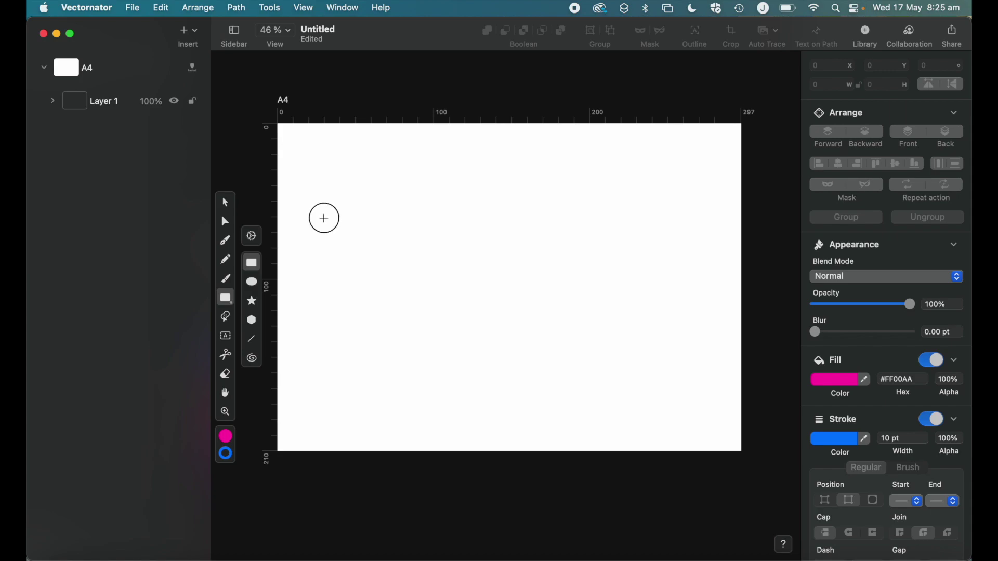
{"action": "mouse_move", "coordinate": [323, 216]}
{"action": "left_mouse_down"}
{"action": "mouse_move", "coordinate": [419, 269]}
{"action": "mouse_move", "coordinate": [499, 282]}
{"action": "mouse_move", "coordinate": [466, 276]}
{"action": "mouse_move", "coordinate": [459, 367]}
{"action": "mouse_move", "coordinate": [452, 361]}
{"action": "mouse_move", "coordinate": [434, 405]}
{"action": "mouse_move", "coordinate": [419, 257]}
{"action": "mouse_move", "coordinate": [443, 351]}
{"action": "mouse_move", "coordinate": [379, 274]}
{"action": "mouse_move", "coordinate": [477, 251]}
{"action": "mouse_move", "coordinate": [452, 247]}
{"action": "mouse_move", "coordinate": [387, 298]}
{"action": "mouse_move", "coordinate": [441, 321]}
{"action": "mouse_move", "coordinate": [419, 328]}
{"action": "mouse_move", "coordinate": [444, 307]}
{"action": "mouse_move", "coordinate": [438, 272]}
{"action": "mouse_move", "coordinate": [446, 305]}
{"action": "mouse_move", "coordinate": [445, 280]}
{"action": "left_mouse_up"}
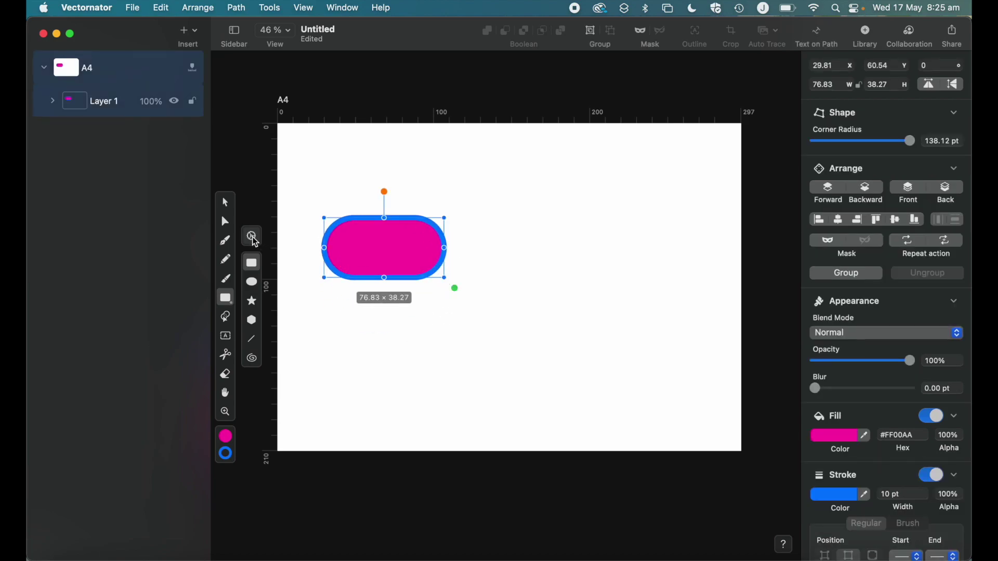
{"action": "left_click", "coordinate": [253, 238]}
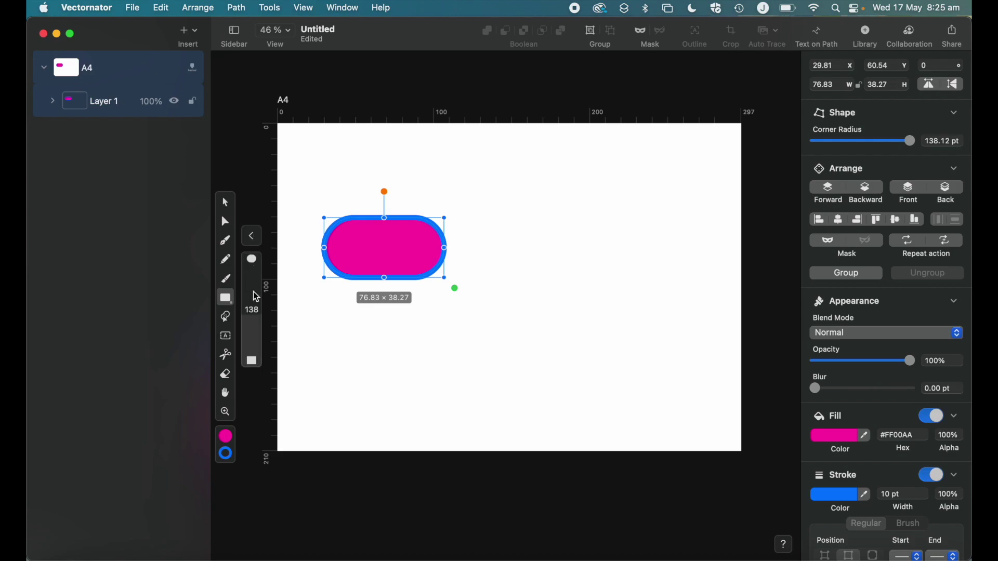
{"action": "left_click_drag", "start_coordinate": [258, 315], "coordinate": [261, 367]}
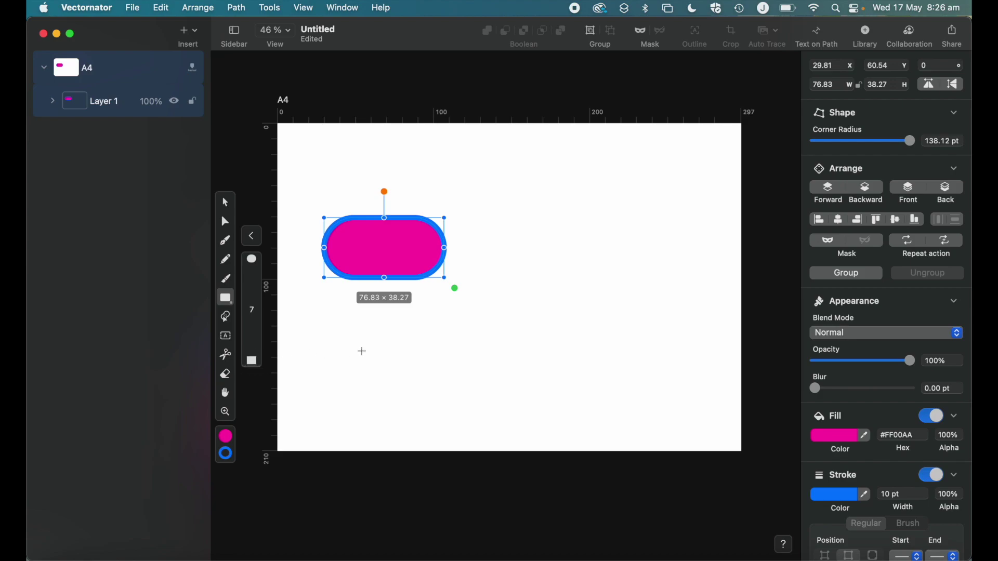
{"action": "left_click_drag", "start_coordinate": [349, 352], "coordinate": [459, 398]}
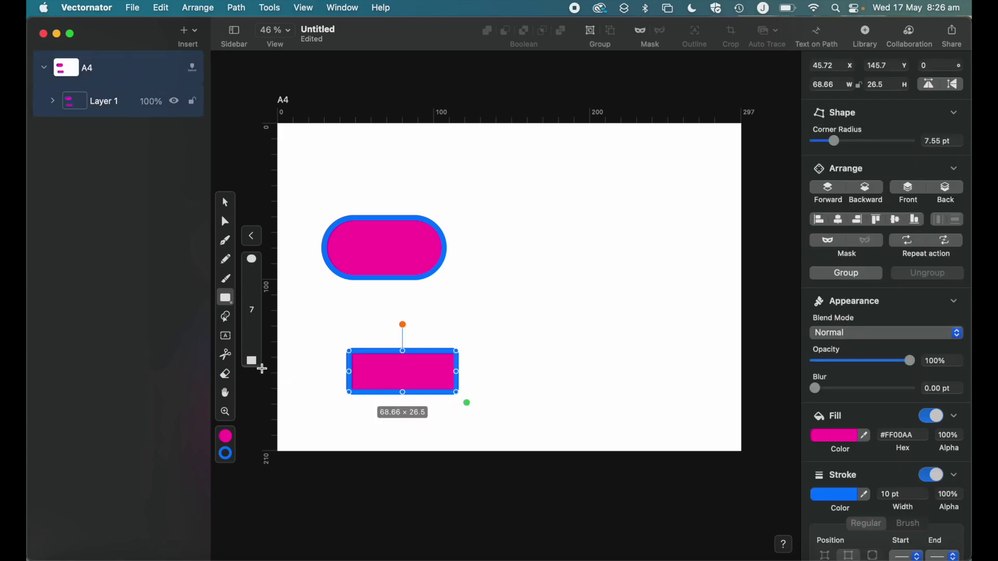
- Draw a circular rounded rectangle about 47 × 46 mm with a corner radius of 278 beside the other shapes, and delete it
{"action": "left_click_drag", "start_coordinate": [262, 369], "coordinate": [261, 264]}
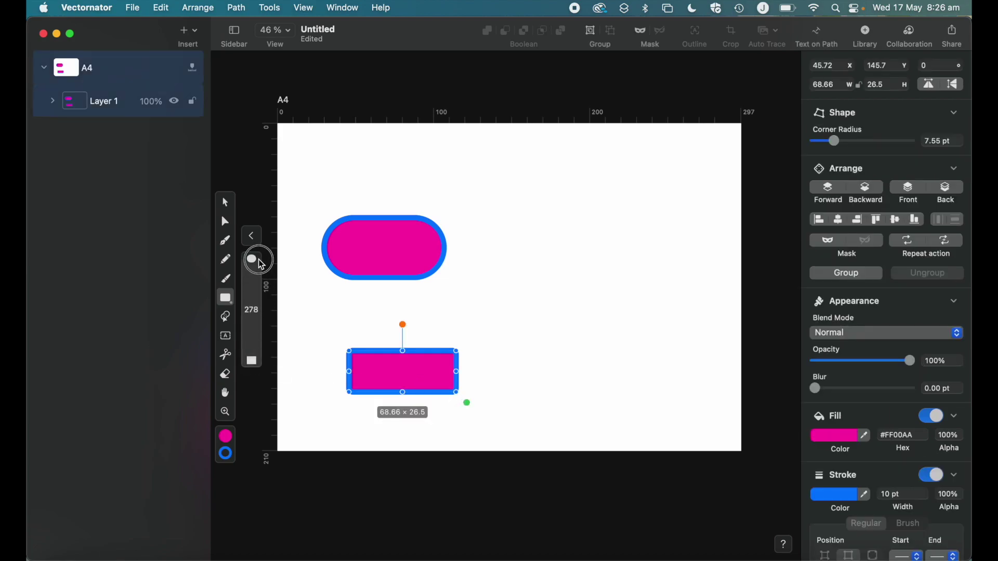
{"action": "left_click_drag", "start_coordinate": [512, 251], "coordinate": [586, 324]}
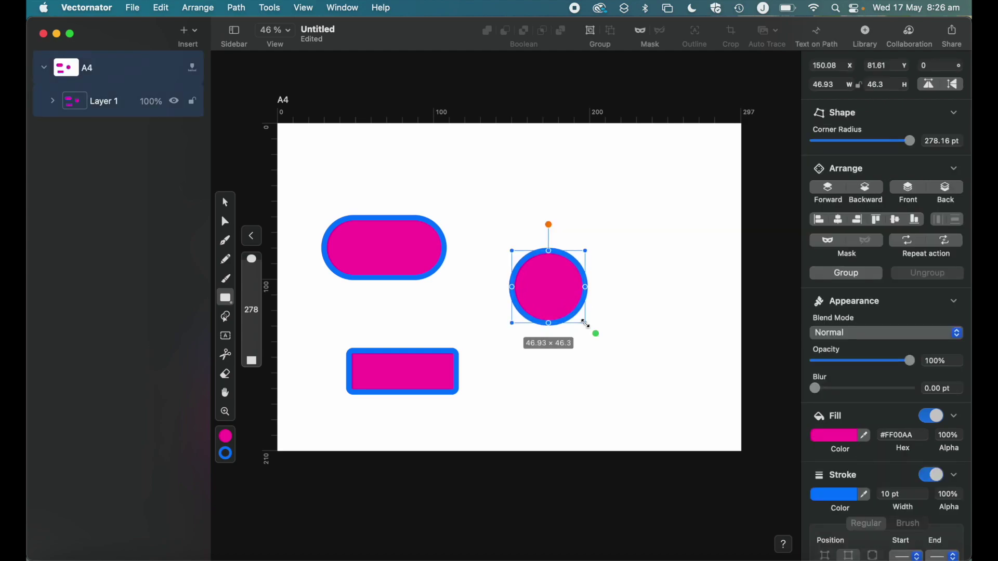
{"action": "key", "text": "Delete"}
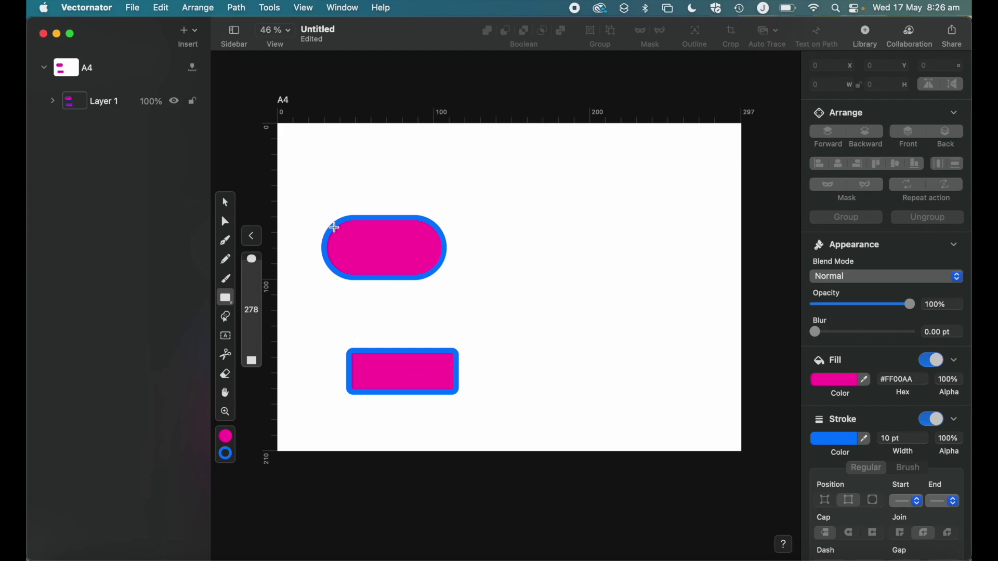
- Resize the pill shape to about 103 × 41 mm and tilt it slightly to about -0.86°
{"action": "left_click", "coordinate": [225, 202]}
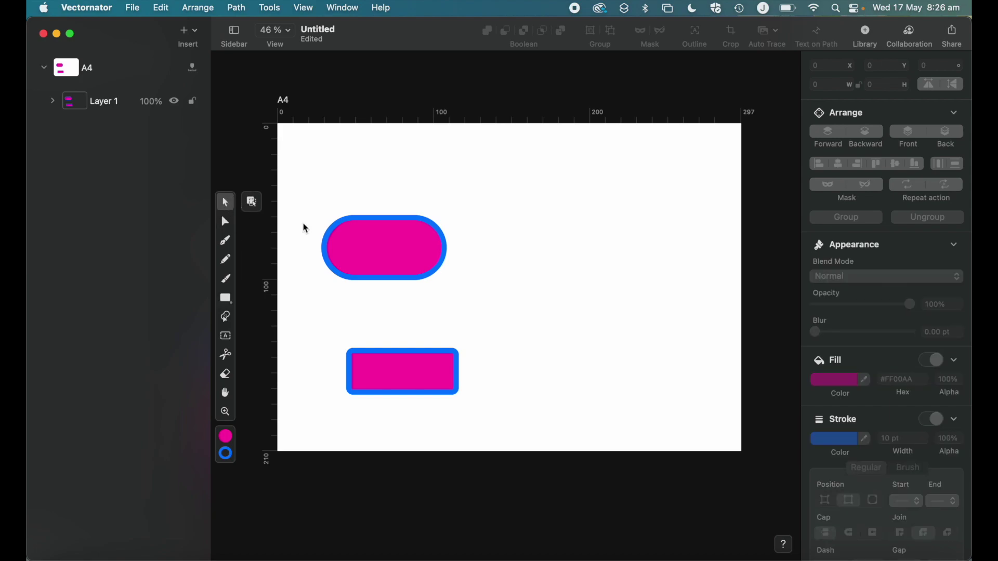
{"action": "left_click", "coordinate": [399, 258]}
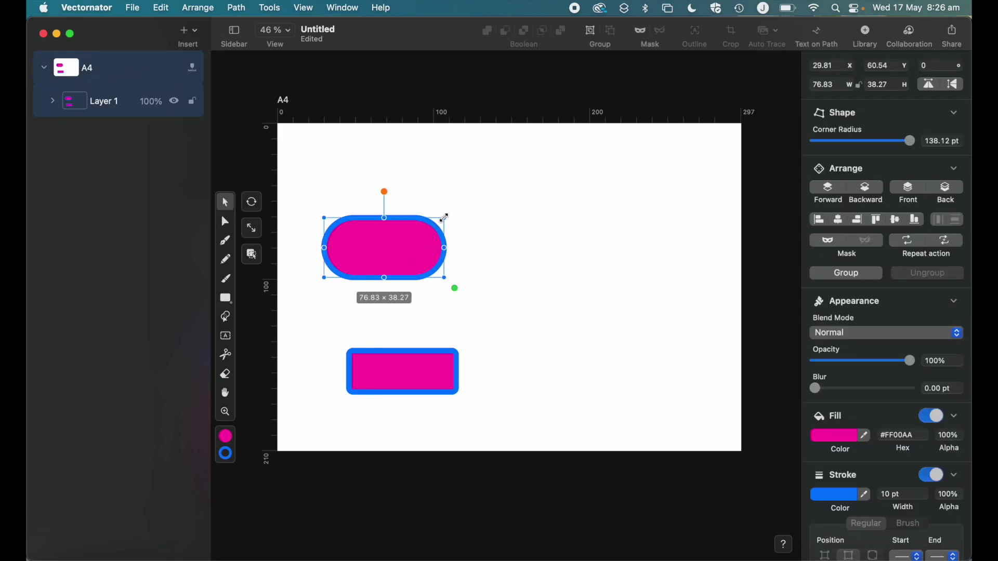
{"action": "left_click_drag", "start_coordinate": [445, 218], "coordinate": [486, 214]}
{"action": "left_click_drag", "start_coordinate": [406, 188], "coordinate": [404, 214]}
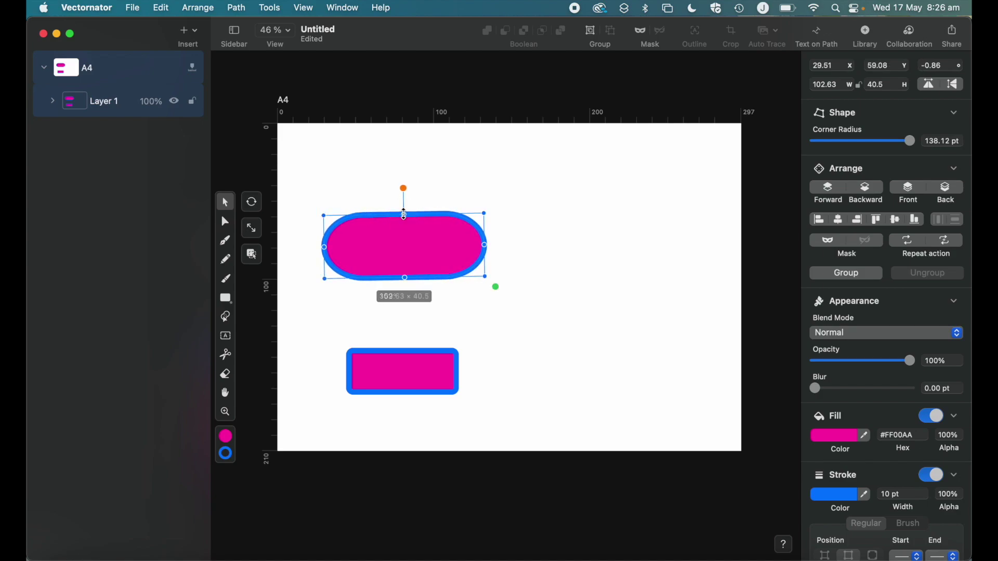
- Rotate the lower rectangle by about 180° and enlarge it to about 93 × 59 mm
{"action": "left_click", "coordinate": [405, 369]}
{"action": "left_click_drag", "start_coordinate": [403, 325], "coordinate": [401, 382]}
{"action": "mouse_move", "coordinate": [457, 349]}
{"action": "left_mouse_down"}
{"action": "mouse_move", "coordinate": [494, 300]}
{"action": "mouse_move", "coordinate": [419, 310]}
{"action": "mouse_move", "coordinate": [423, 297]}
{"action": "mouse_move", "coordinate": [431, 342]}
{"action": "mouse_move", "coordinate": [425, 307]}
{"action": "mouse_move", "coordinate": [450, 354]}
{"action": "left_mouse_up"}
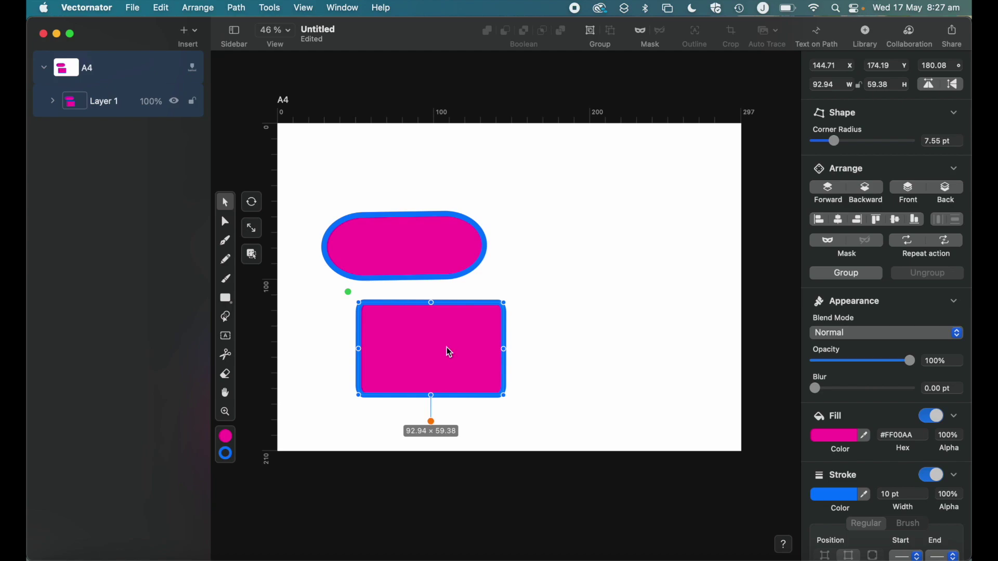
- Duplicate the rectangle so the copy overlaps the pill shape, and delete the copy
{"action": "left_click_drag", "start_coordinate": [451, 351], "coordinate": [465, 304]}
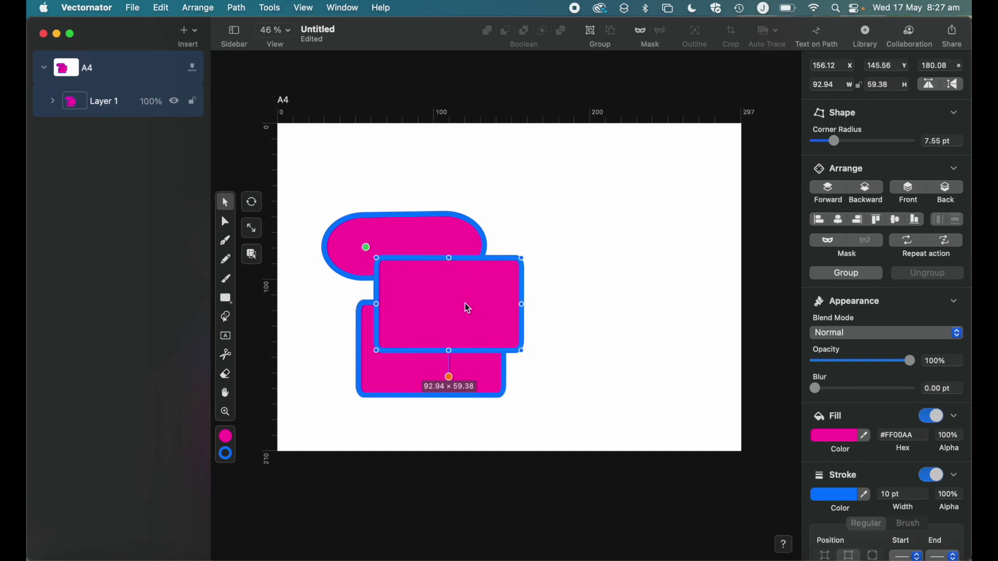
{"action": "key", "text": "BackSpace"}
- Move the original rectangle to the lower right of the pill shape, and try a duplicate at its lower left that is deleted again
{"action": "left_click", "coordinate": [457, 355]}
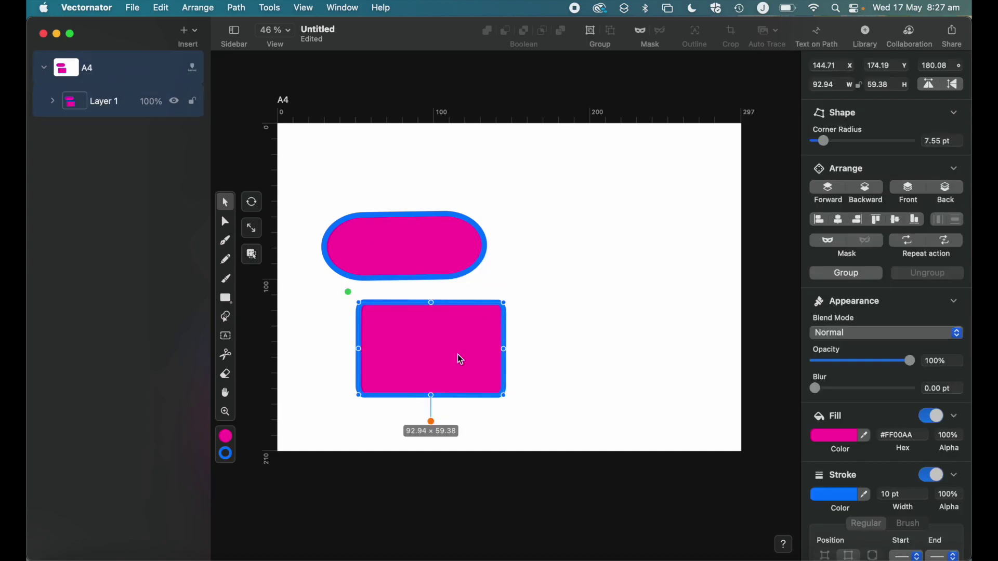
{"action": "left_click_drag", "start_coordinate": [466, 351], "coordinate": [597, 221]}
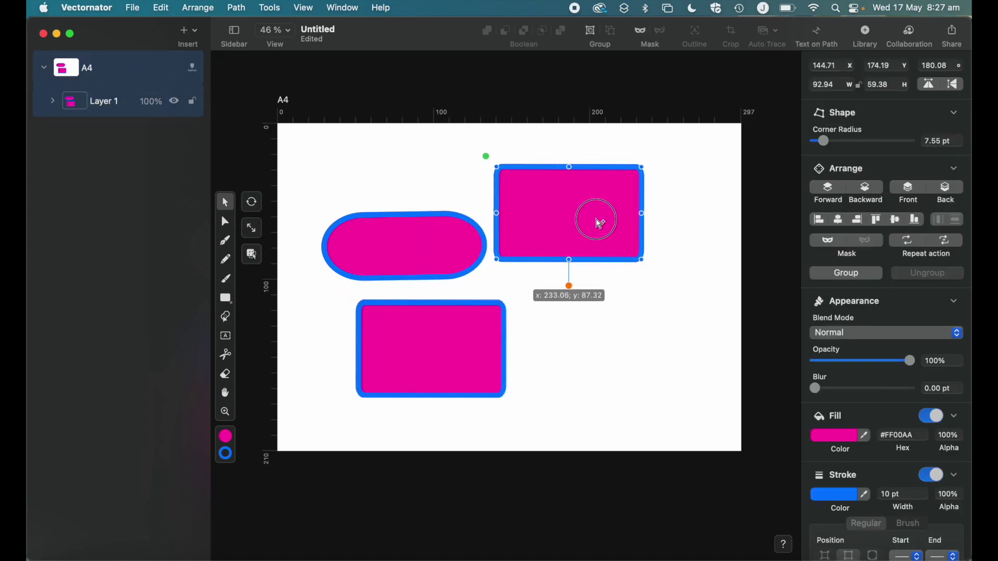
{"action": "left_click_drag", "start_coordinate": [599, 223], "coordinate": [598, 224]}
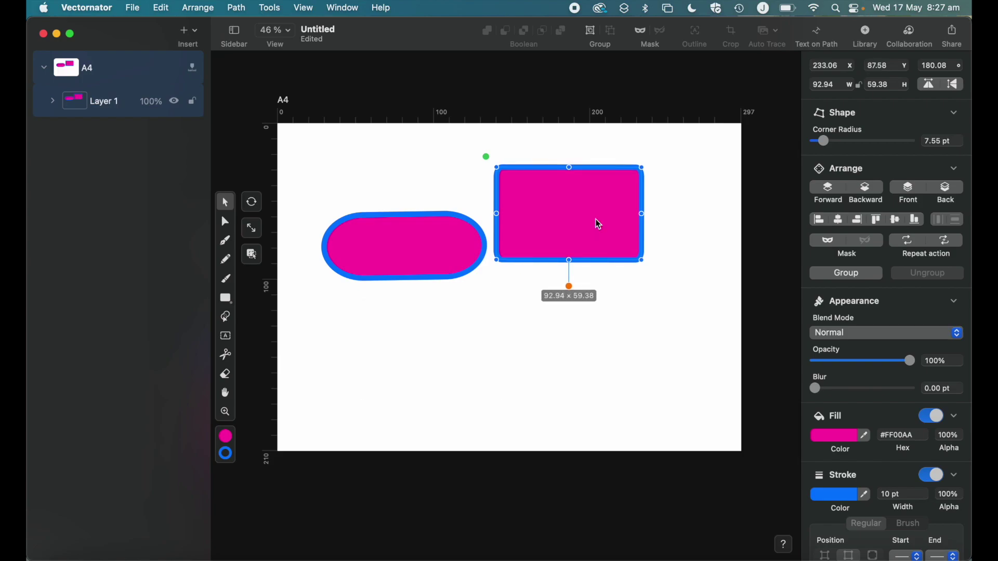
{"action": "left_click_drag", "start_coordinate": [599, 224], "coordinate": [457, 383]}
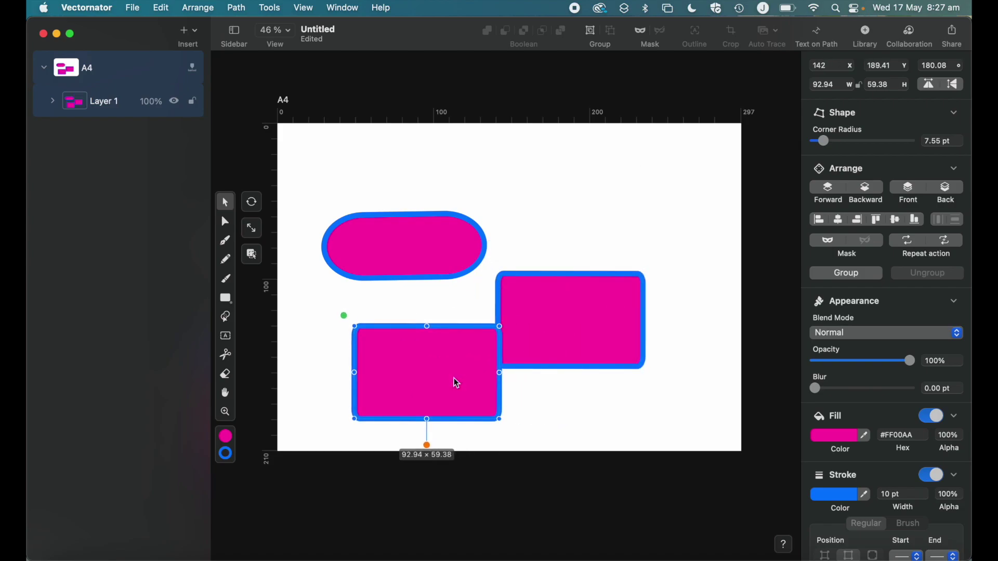
{"action": "key", "text": "Delete"}
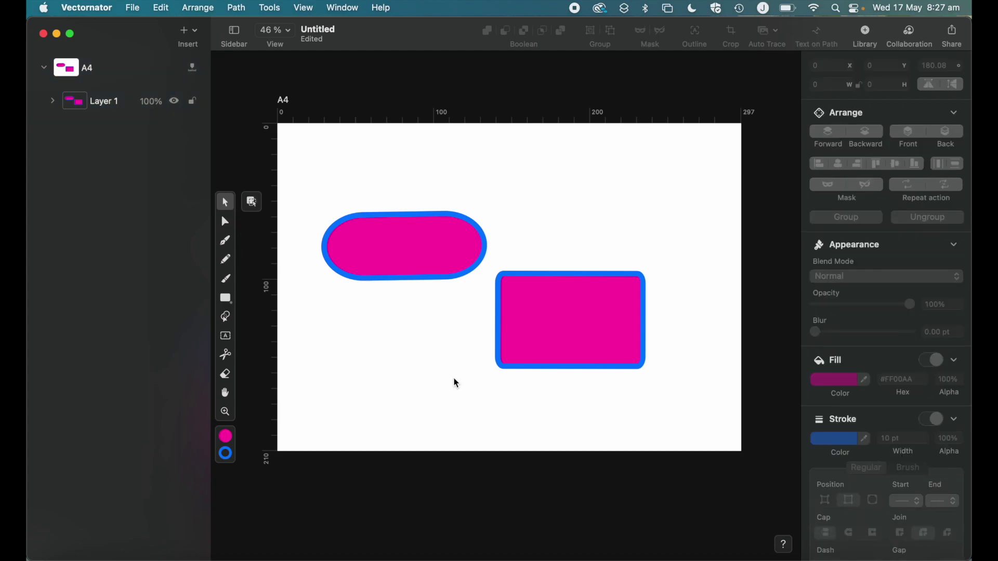
- Reshape the pill by moving its upper-right node up, its upper-left node inward and down, and its lower-right node up
{"action": "left_click", "coordinate": [225, 226]}
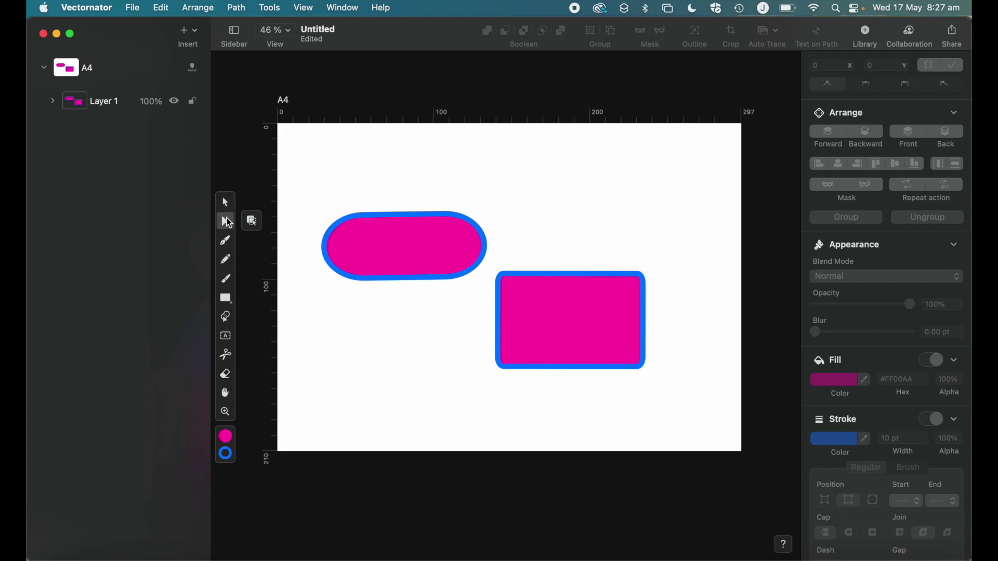
{"action": "left_click", "coordinate": [414, 245]}
{"action": "left_click_drag", "start_coordinate": [445, 214], "coordinate": [458, 186]}
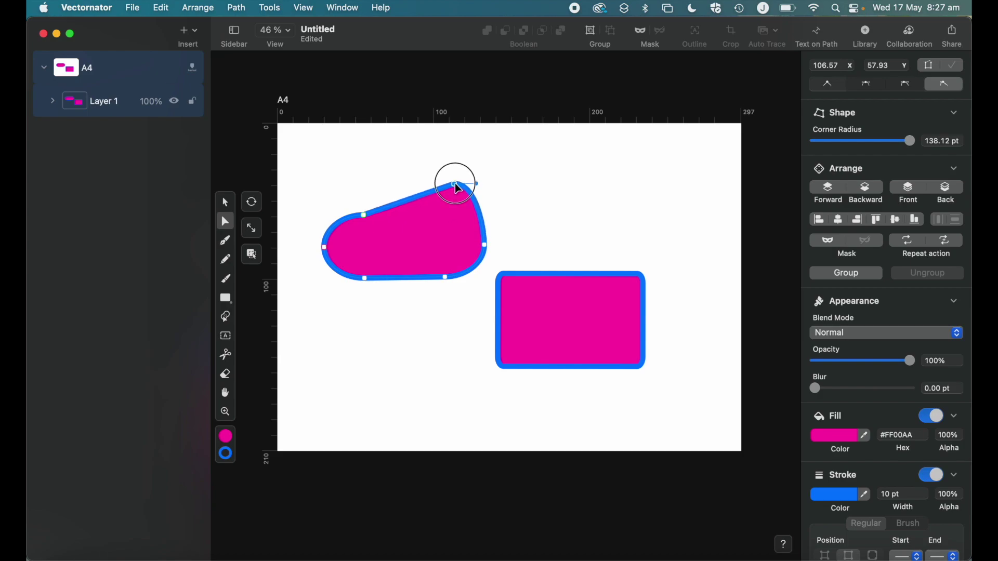
{"action": "left_click", "coordinate": [365, 215]}
{"action": "left_click_drag", "start_coordinate": [365, 215], "coordinate": [384, 232]}
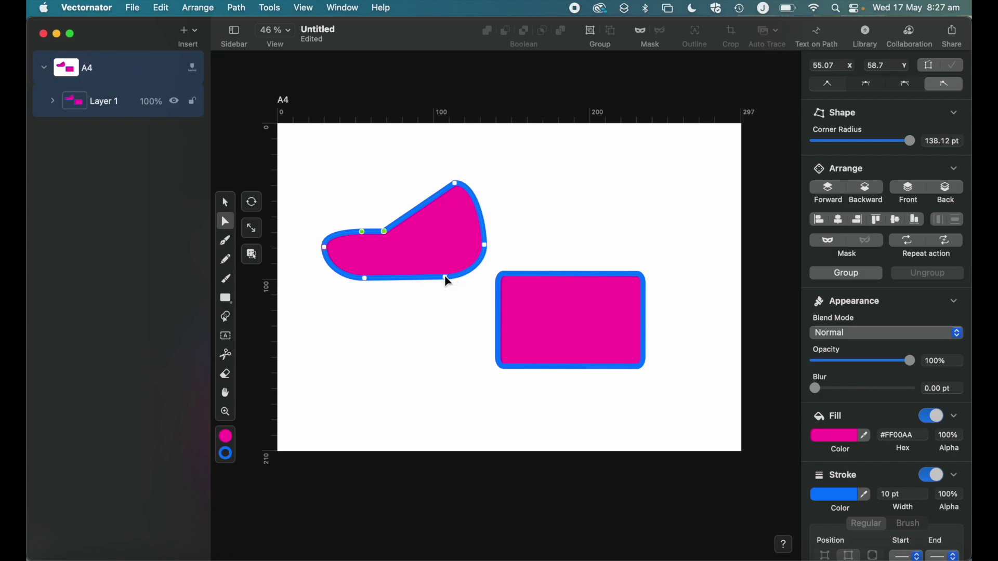
{"action": "left_click_drag", "start_coordinate": [445, 278], "coordinate": [442, 250]}
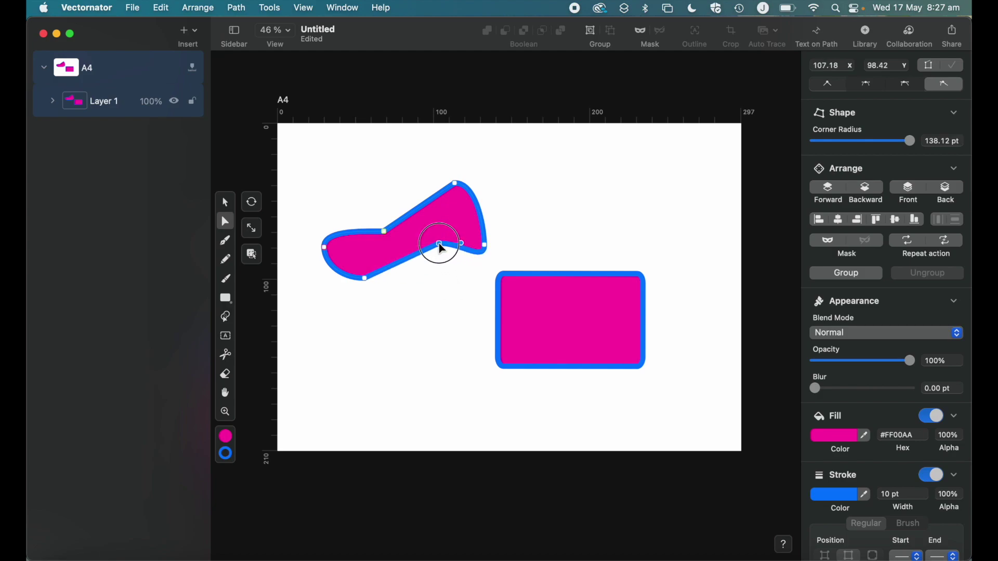
- Move the reshaped pill above the rectangle and change its fill to green #00FF12
{"action": "left_click", "coordinate": [228, 203]}
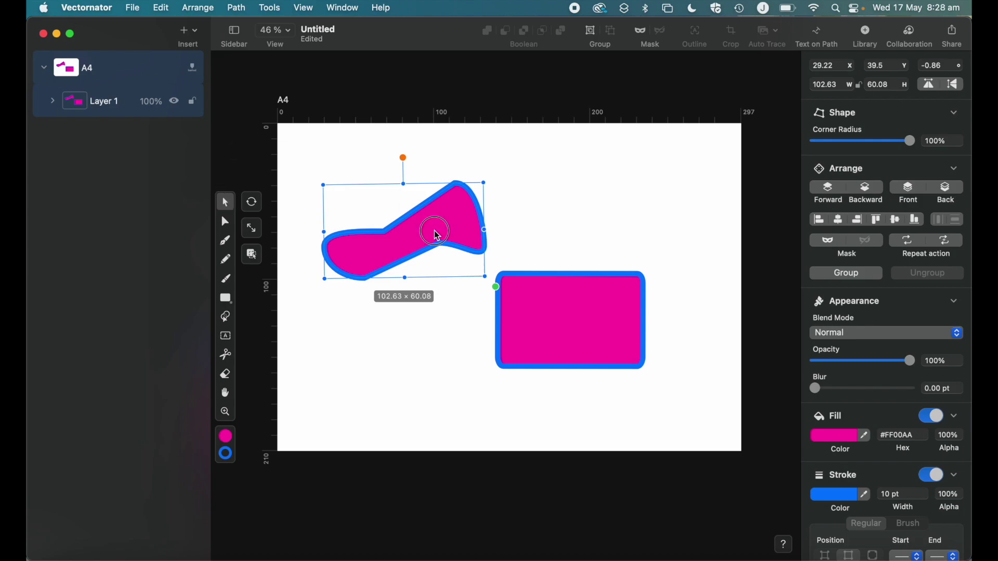
{"action": "left_click_drag", "start_coordinate": [435, 232], "coordinate": [527, 210]}
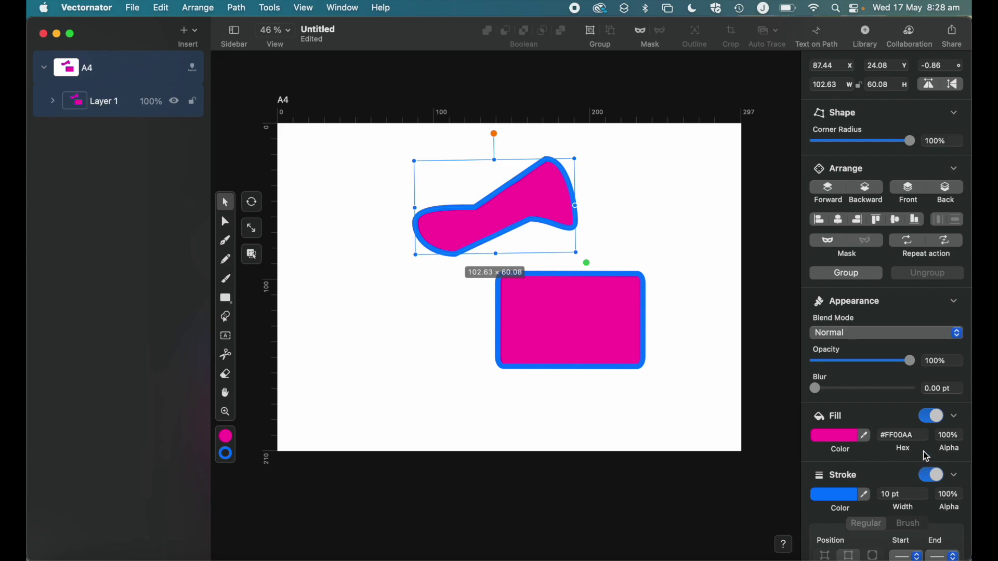
{"action": "scroll", "coordinate": [898, 393], "scroll_direction": "down", "scroll_amount": 5}
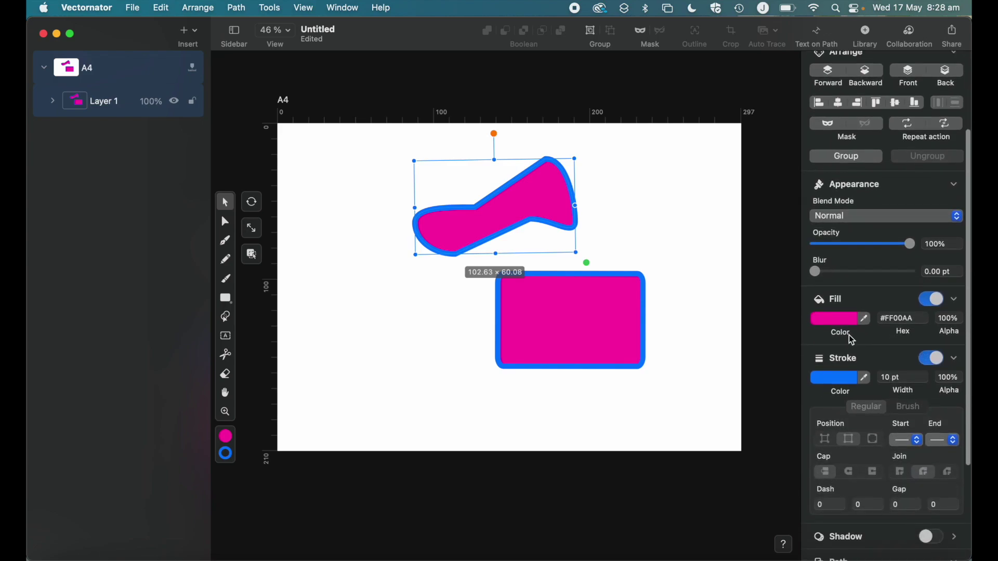
{"action": "left_click", "coordinate": [847, 323]}
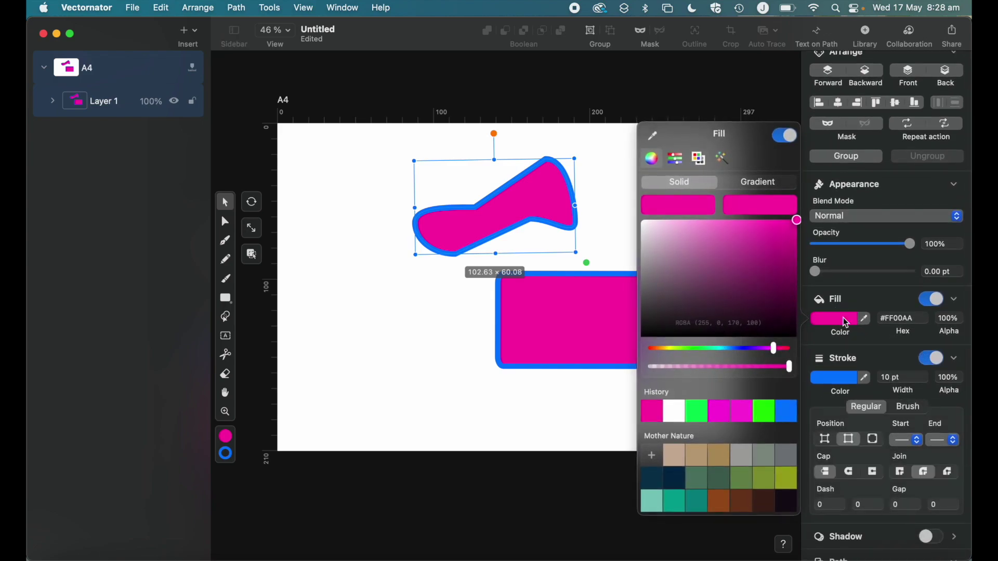
{"action": "left_click", "coordinate": [698, 349]}
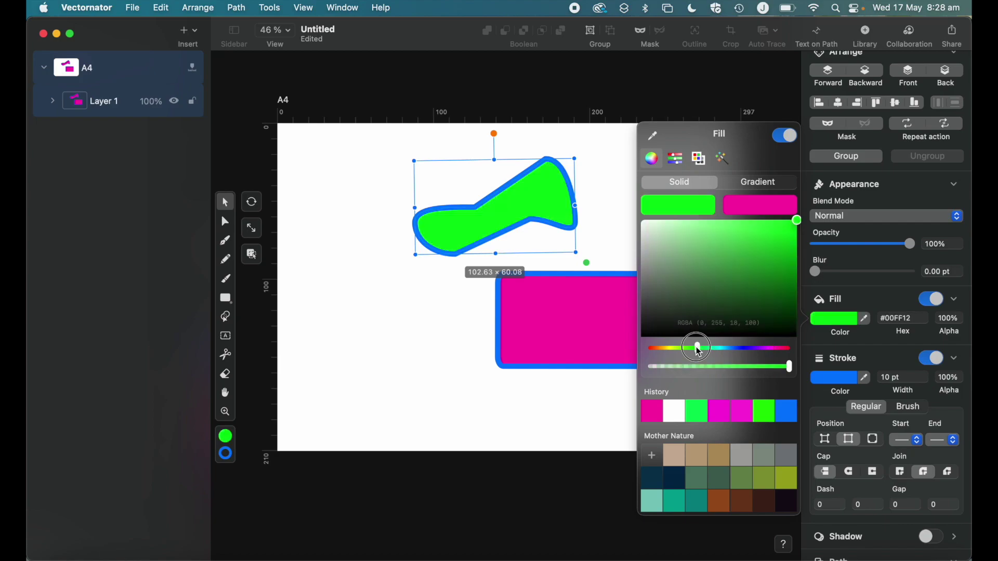
- Change the reshaped pill's stroke color to crimson red
{"action": "left_click", "coordinate": [833, 383]}
{"action": "left_click", "coordinate": [837, 386]}
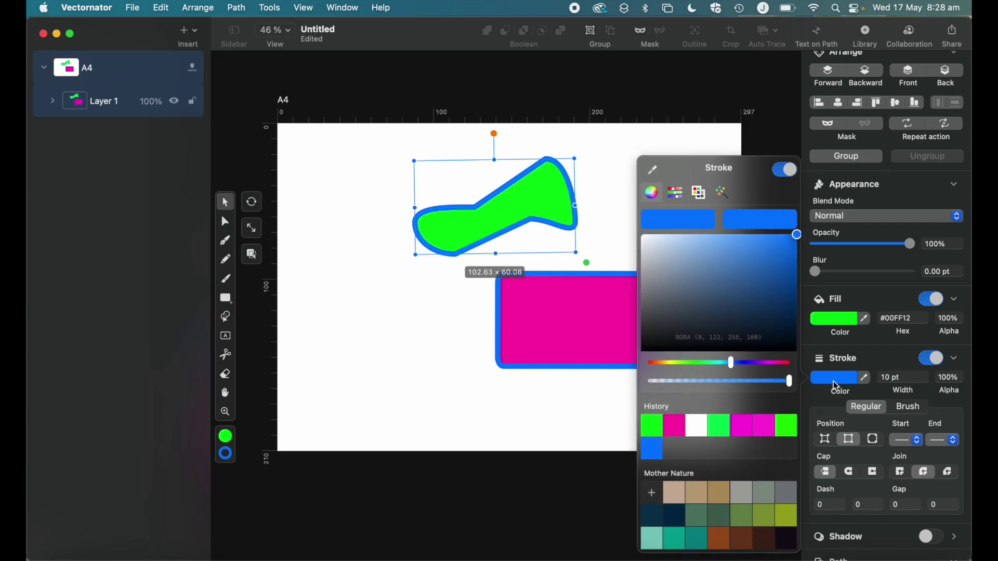
{"action": "left_click", "coordinate": [785, 366]}
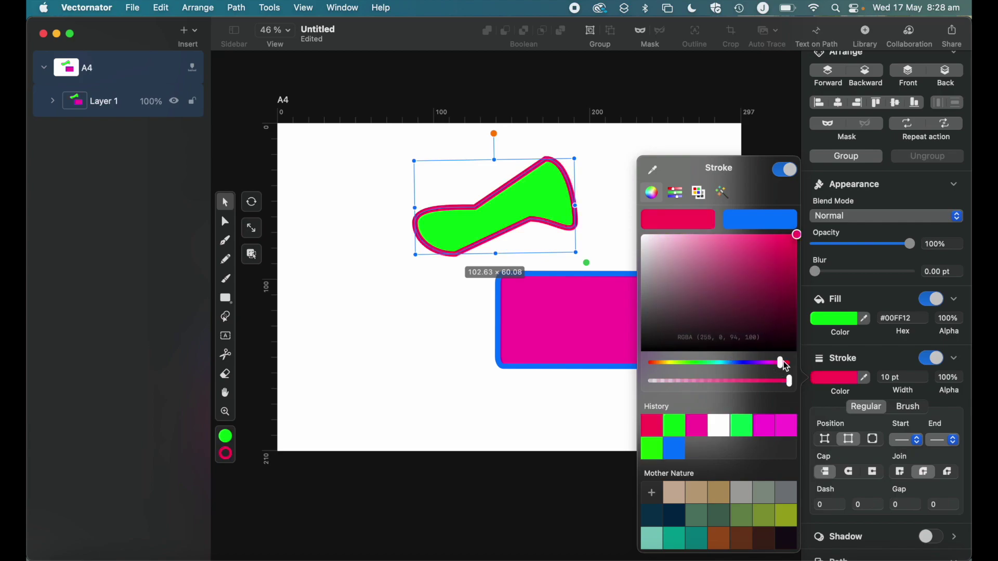
- Select the magenta rectangle and examine its opacity, blur, fill and stroke settings and the path options
{"action": "left_click", "coordinate": [852, 297]}
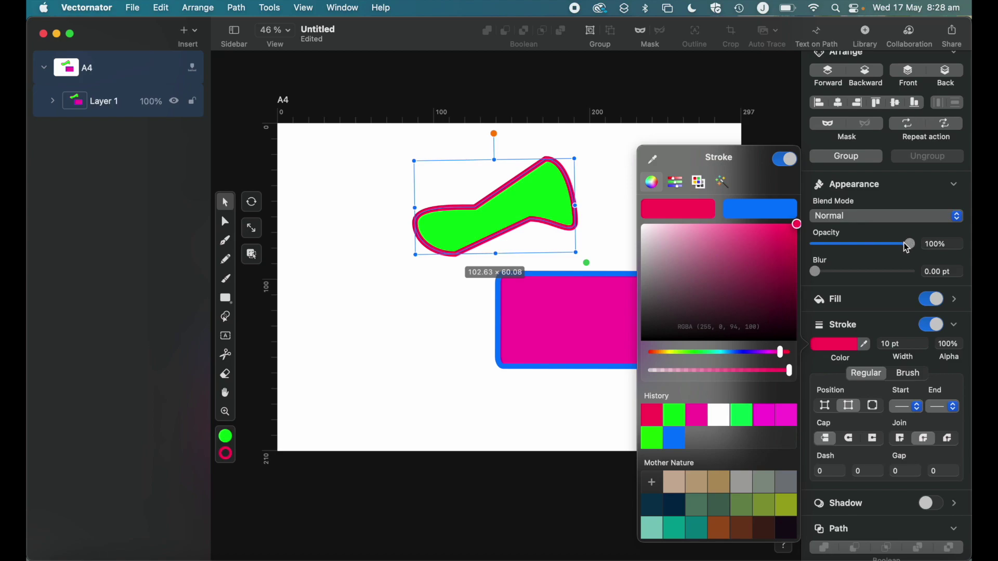
{"action": "left_click", "coordinate": [532, 326]}
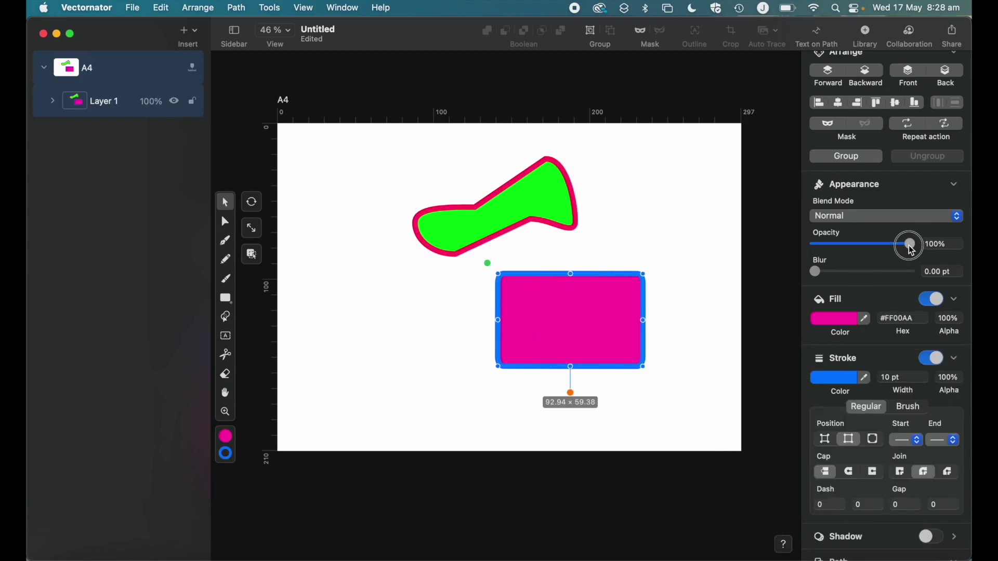
{"action": "mouse_move", "coordinate": [912, 251]}
{"action": "left_mouse_down"}
{"action": "mouse_move", "coordinate": [843, 252]}
{"action": "mouse_move", "coordinate": [915, 257]}
{"action": "left_mouse_up"}
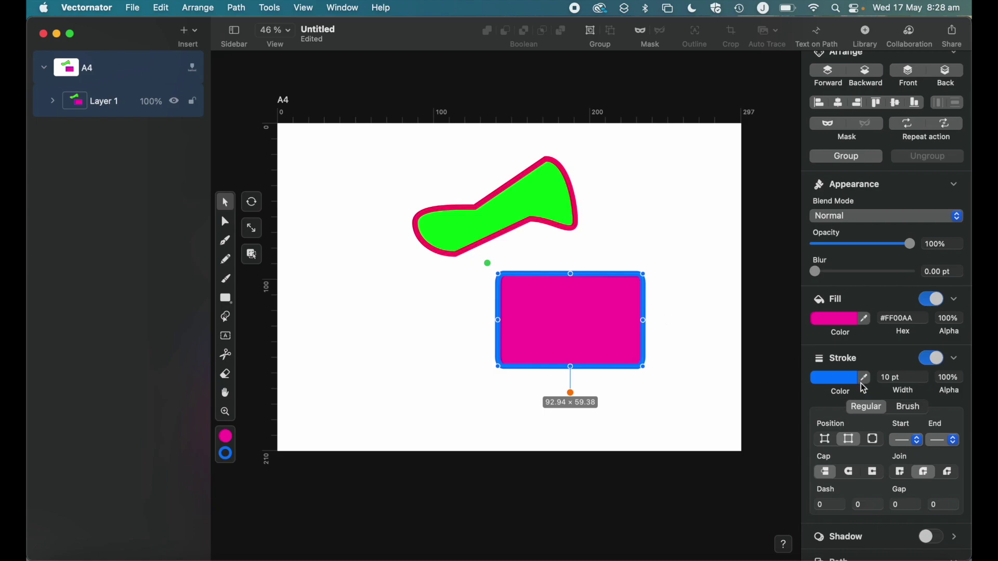
{"action": "scroll", "coordinate": [864, 387], "scroll_direction": "up", "scroll_amount": 2}
{"action": "scroll", "coordinate": [864, 387], "scroll_direction": "down", "scroll_amount": 6}
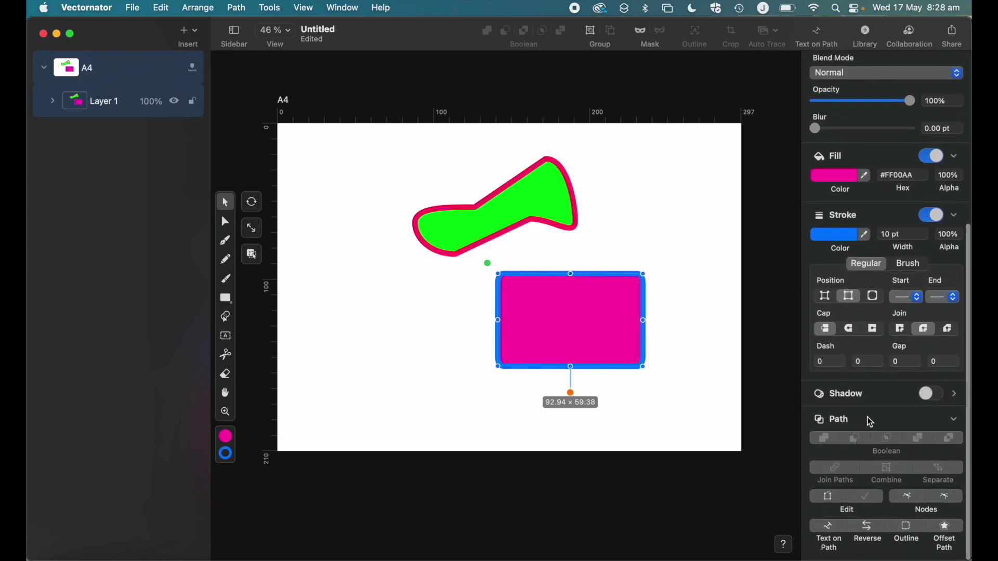
- Move the green shape slightly down and the magenta rectangle up so the rectangle overlaps the green shape's right part
{"action": "left_click", "coordinate": [641, 213]}
{"action": "left_click", "coordinate": [541, 201]}
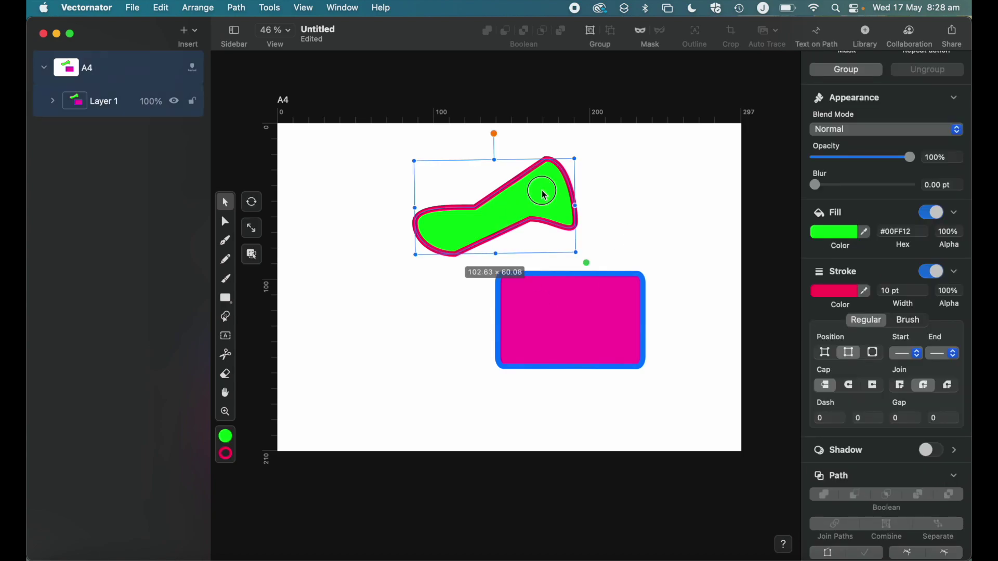
{"action": "left_click_drag", "start_coordinate": [544, 196], "coordinate": [542, 221]}
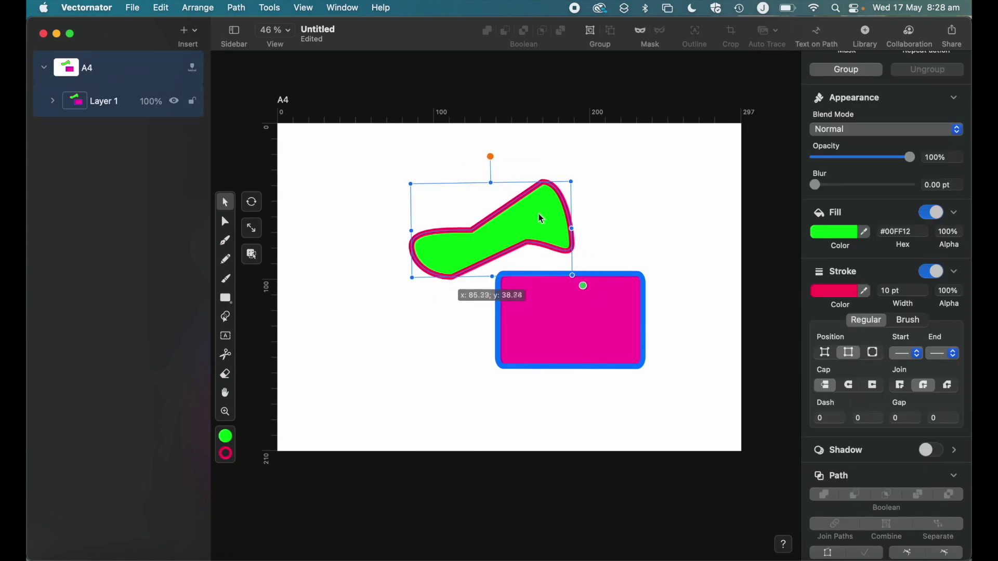
{"action": "mouse_move", "coordinate": [588, 330]}
{"action": "left_mouse_down"}
{"action": "mouse_move", "coordinate": [596, 245]}
{"action": "mouse_move", "coordinate": [578, 246]}
{"action": "mouse_move", "coordinate": [585, 252]}
{"action": "left_mouse_up"}
- Select both overlapping shapes and try a Boolean union twice, moving the first merged shape, and undo each attempt
{"action": "left_click_drag", "start_coordinate": [330, 150], "coordinate": [715, 403]}
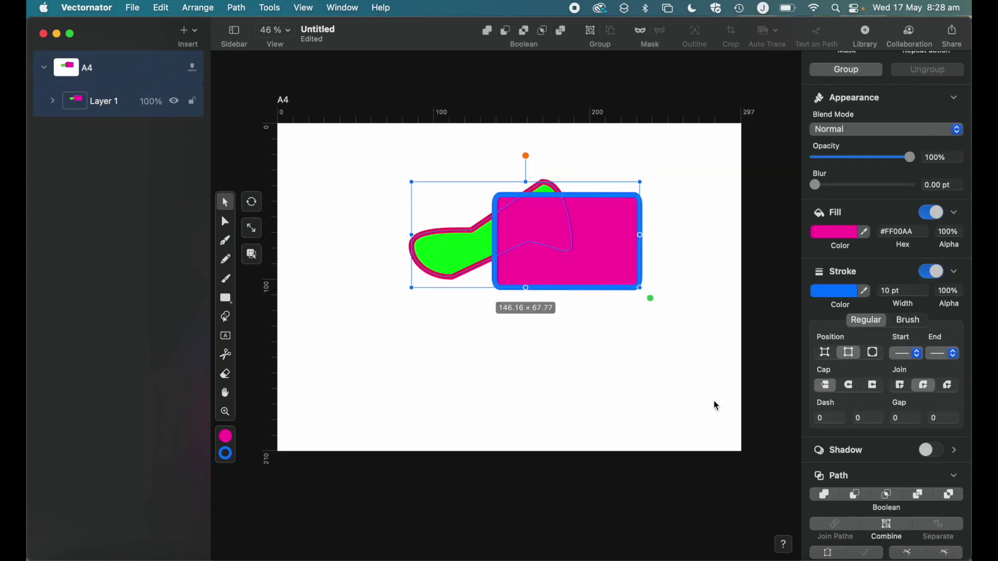
{"action": "left_click", "coordinate": [453, 312]}
{"action": "left_click_drag", "start_coordinate": [376, 161], "coordinate": [697, 328]}
{"action": "left_click", "coordinate": [643, 362]}
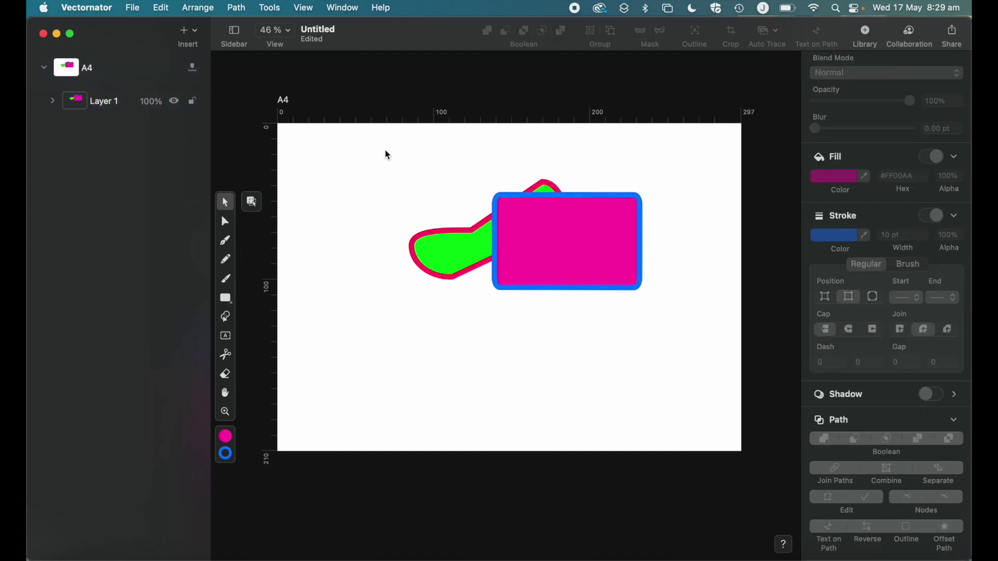
{"action": "left_click_drag", "start_coordinate": [387, 155], "coordinate": [696, 383]}
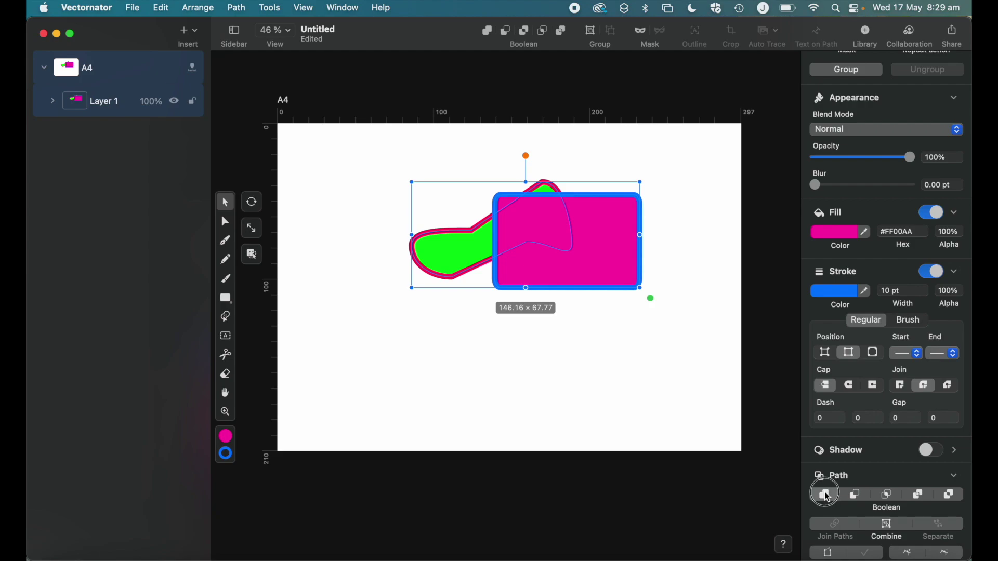
{"action": "left_click", "coordinate": [826, 496]}
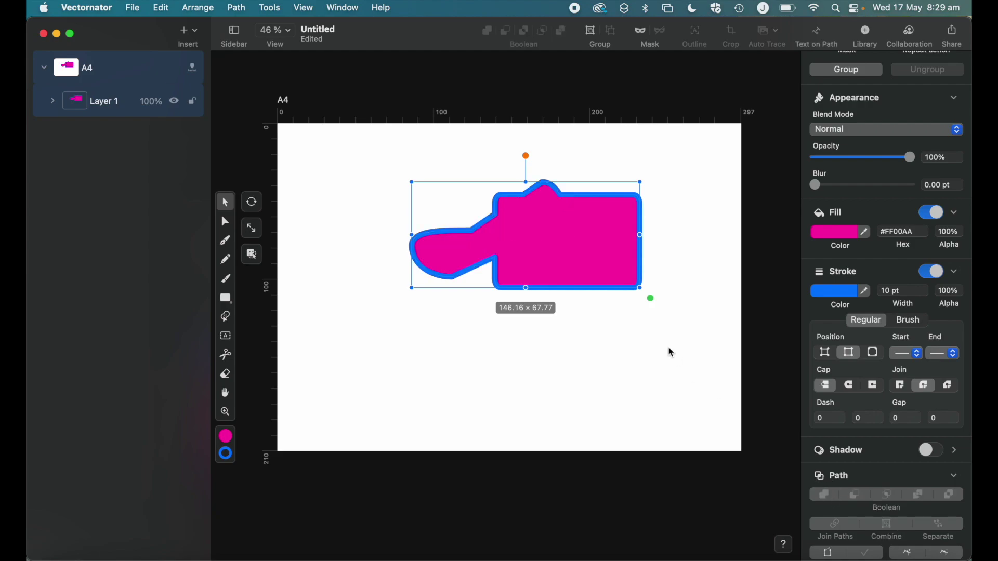
{"action": "mouse_move", "coordinate": [550, 228]}
{"action": "left_mouse_down"}
{"action": "mouse_move", "coordinate": [523, 262]}
{"action": "mouse_move", "coordinate": [536, 238]}
{"action": "left_mouse_up"}
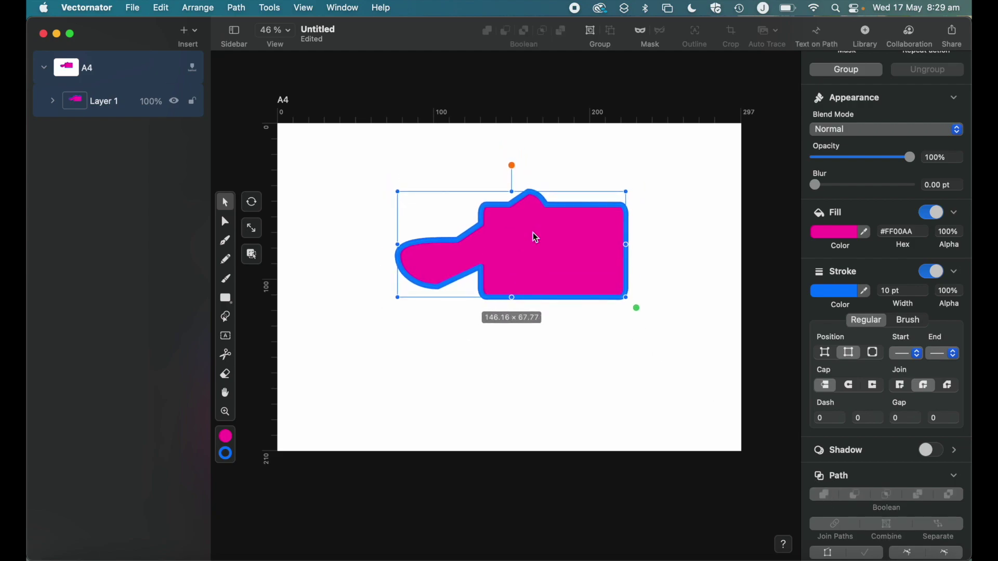
{"action": "key", "text": "super+z"}
{"action": "key", "text": "super+z"}
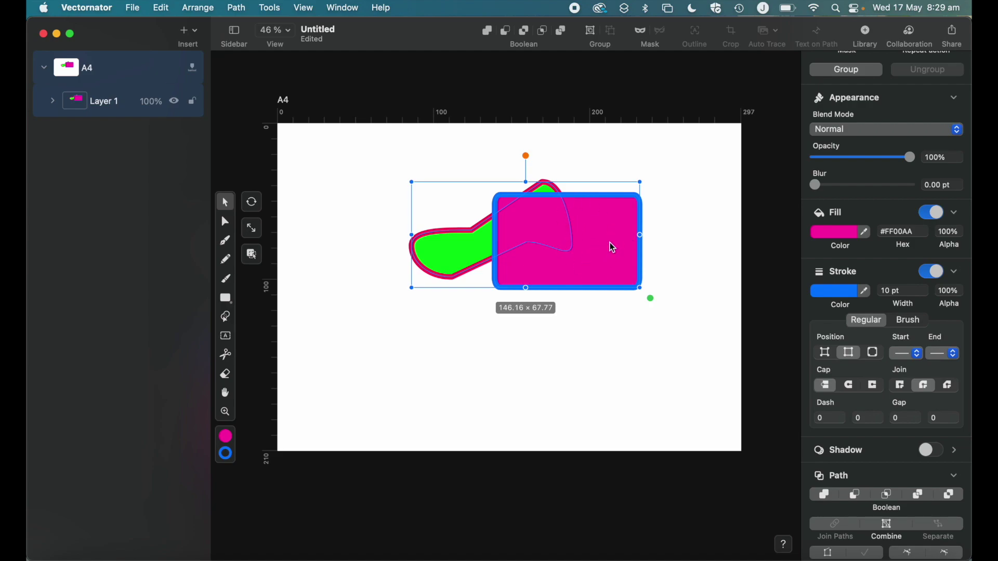
{"action": "left_click", "coordinate": [825, 497]}
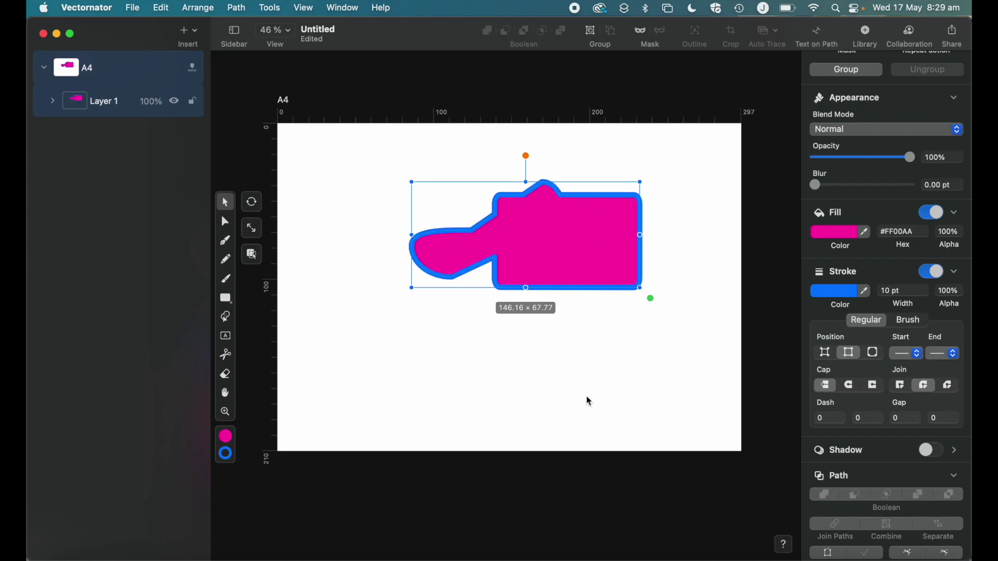
{"action": "key", "text": "super+z"}
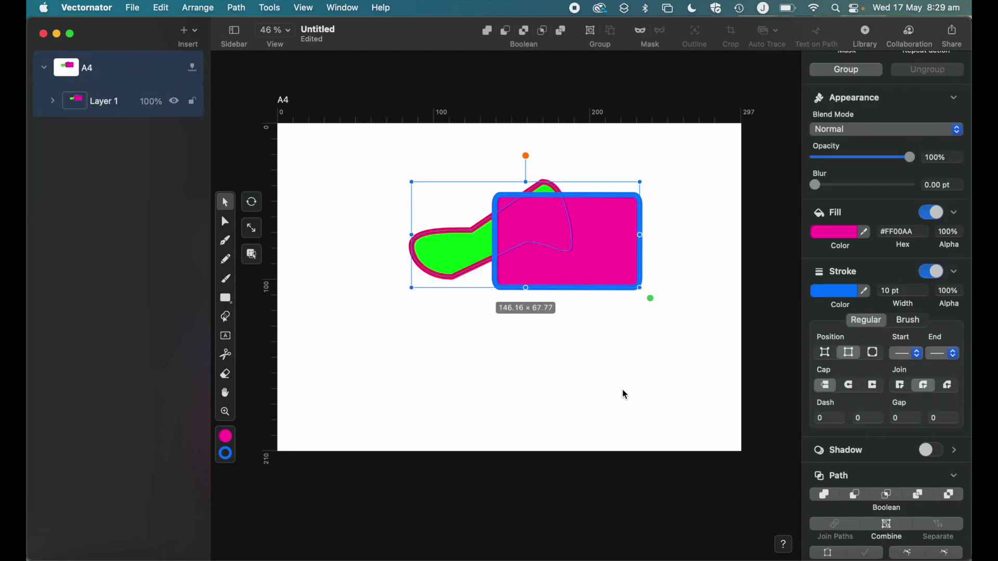
- Try a Boolean subtraction of the rectangle from the green shape and a Boolean intersection of both, undoing each
{"action": "left_click", "coordinate": [856, 495]}
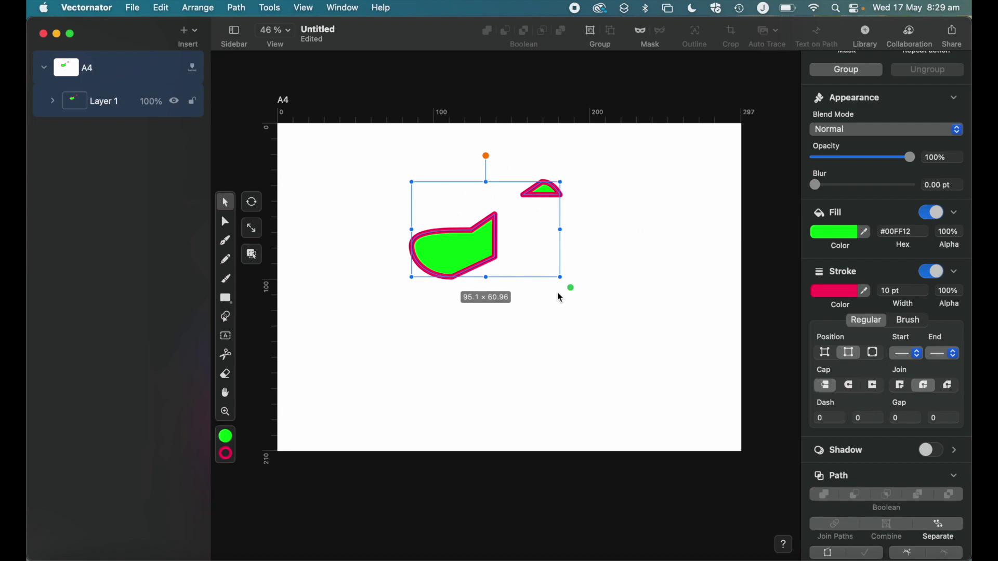
{"action": "key", "text": "super+z"}
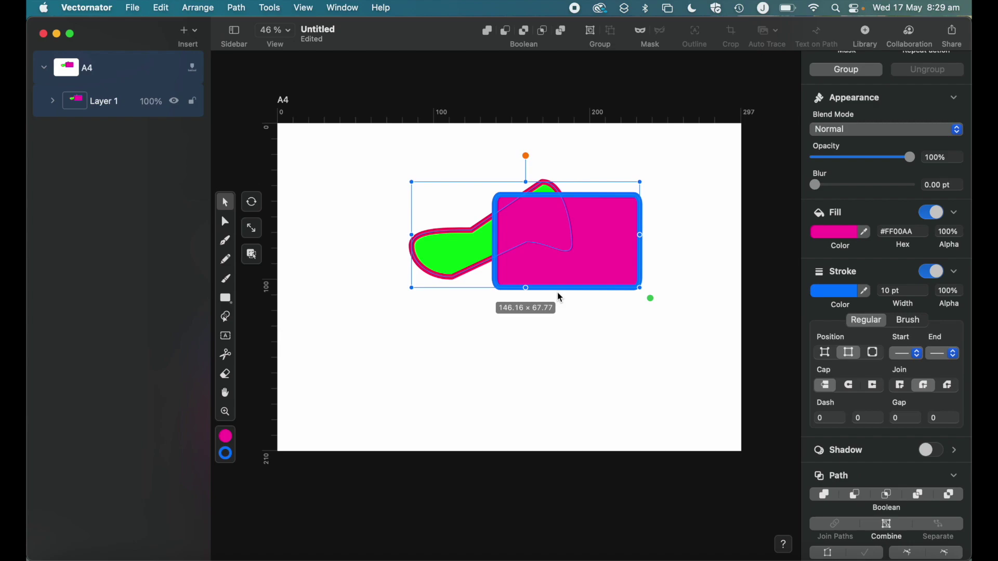
{"action": "left_click", "coordinate": [886, 496]}
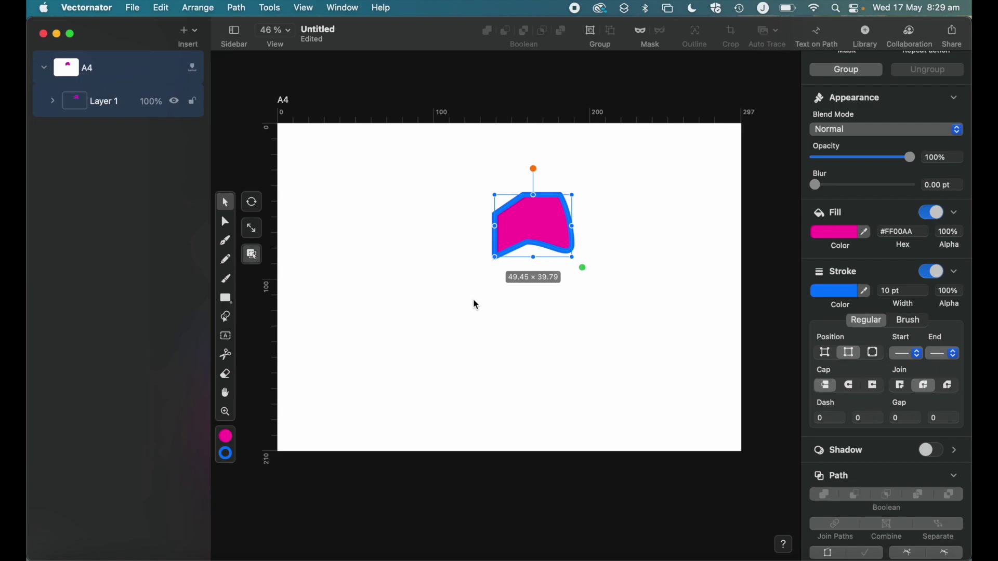
{"action": "key", "text": "super+z"}
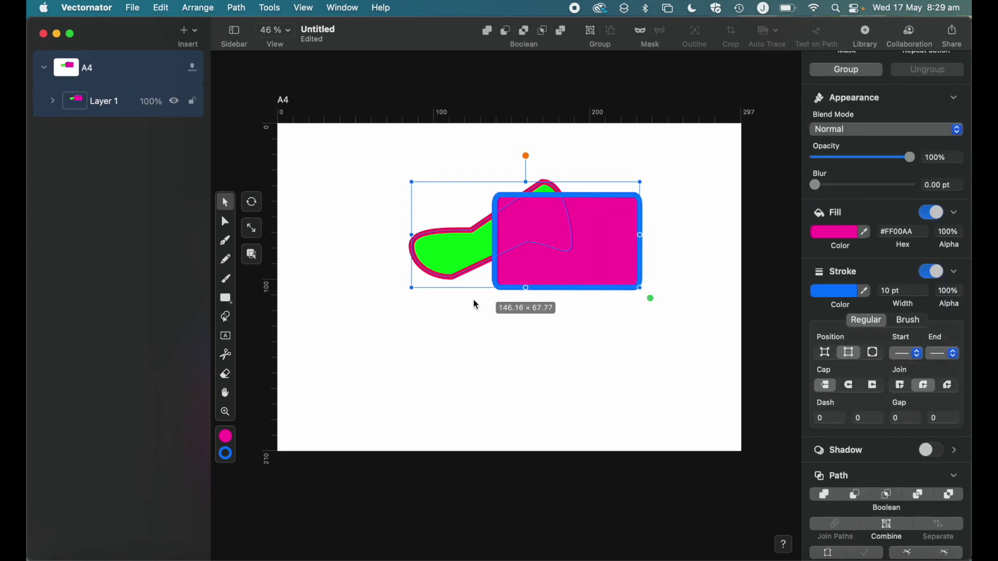
- Divide the overlapping shapes with the Boolean operation and move the magenta, green and overlap pieces apart
{"action": "left_click", "coordinate": [923, 497]}
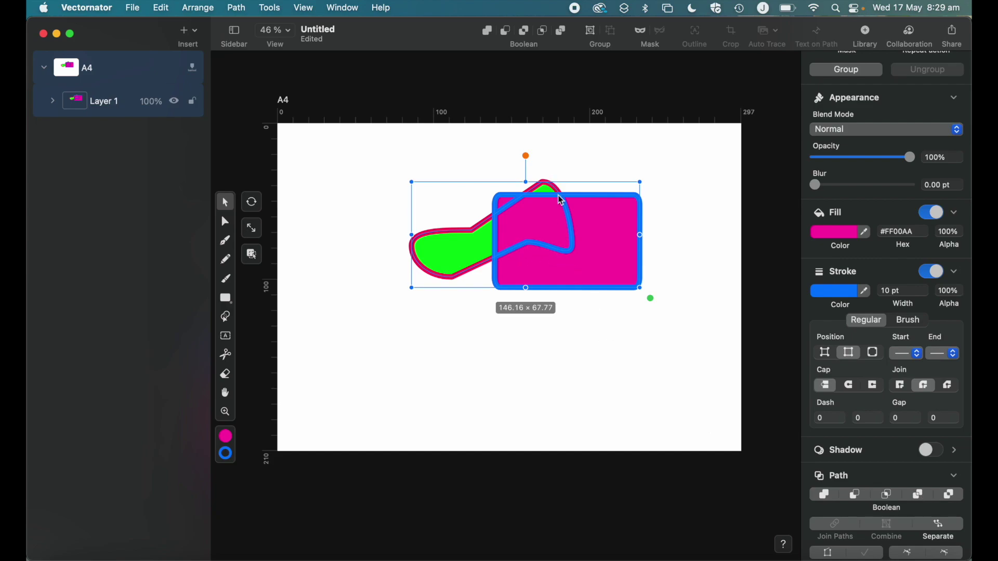
{"action": "left_click", "coordinate": [597, 383]}
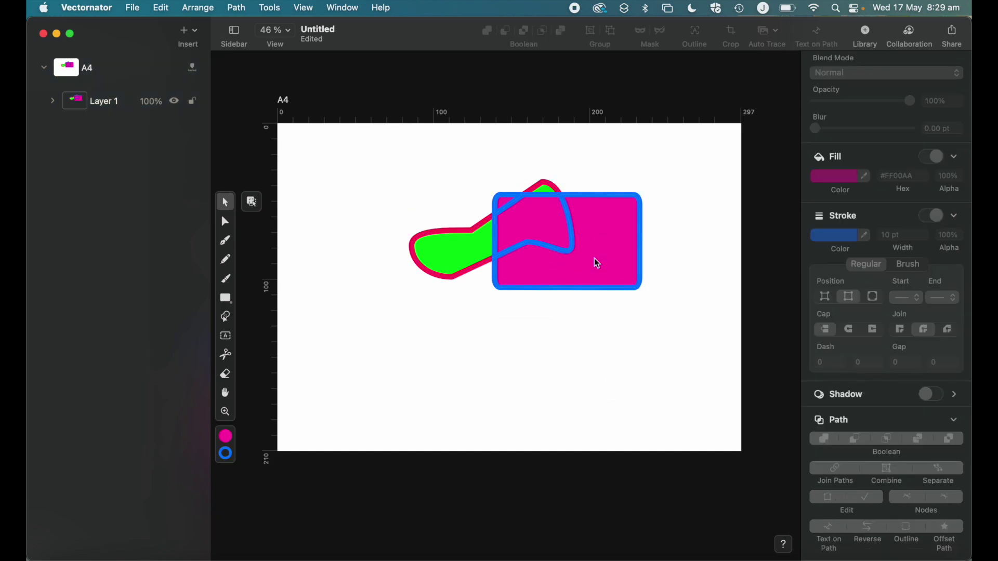
{"action": "left_click_drag", "start_coordinate": [593, 260], "coordinate": [655, 264]}
{"action": "left_click_drag", "start_coordinate": [446, 244], "coordinate": [371, 244]}
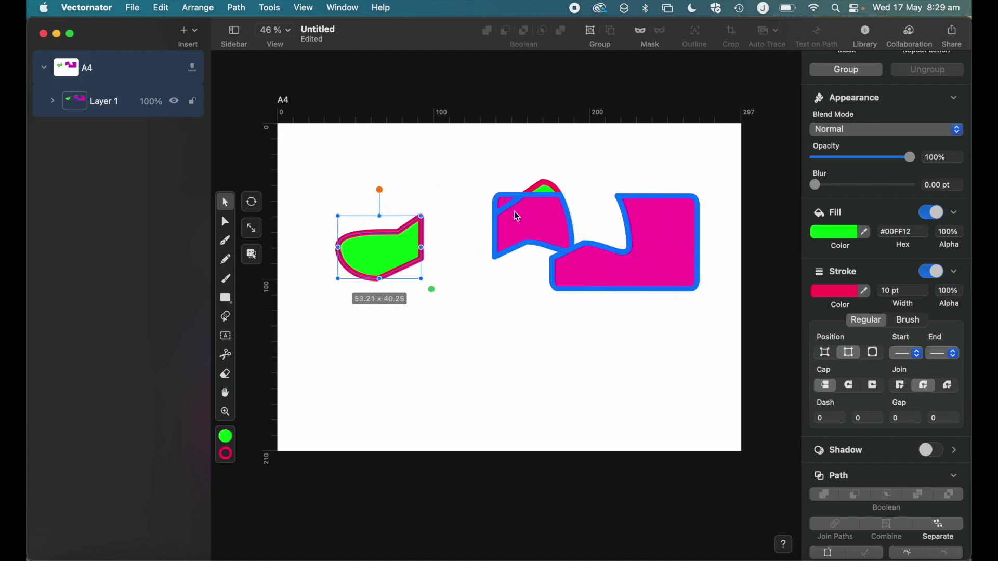
{"action": "left_click_drag", "start_coordinate": [522, 215], "coordinate": [483, 229]}
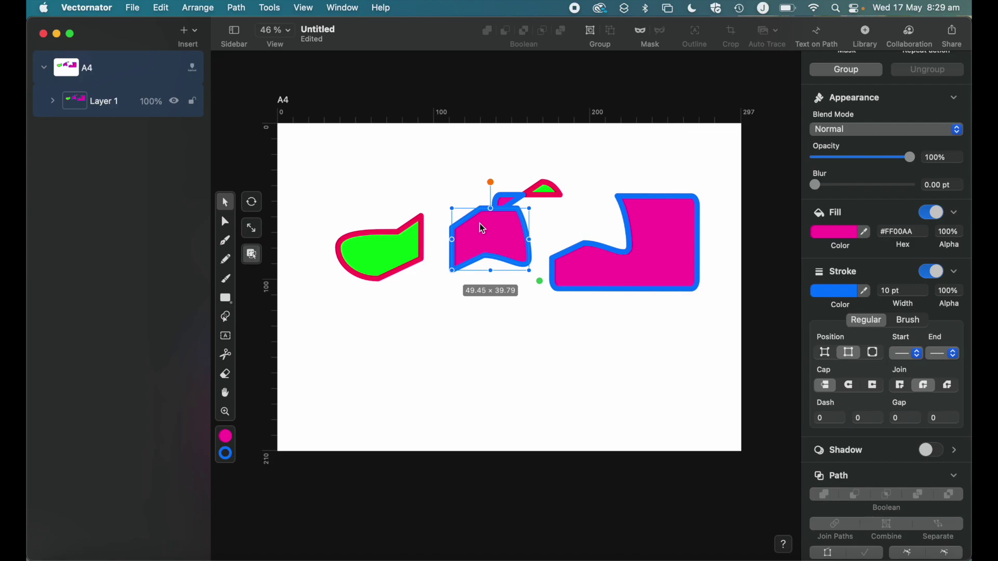
- Undo the moves of the separate pieces and the Boolean division
{"action": "key", "text": "super+z"}
{"action": "key", "text": "super+z"}
{"action": "key", "text": "super+z"}
{"action": "key", "text": "super+z"}
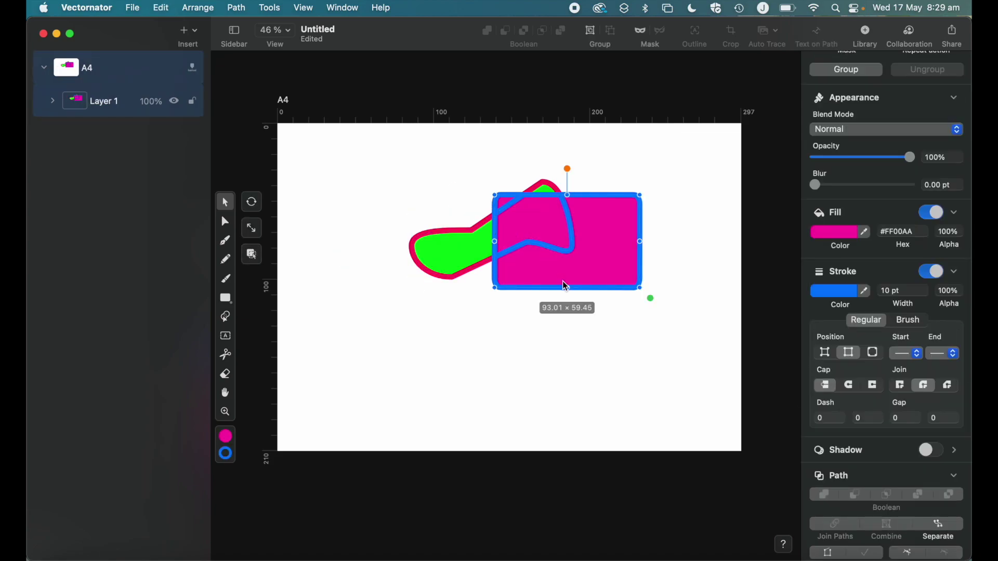
{"action": "key", "text": "super+z"}
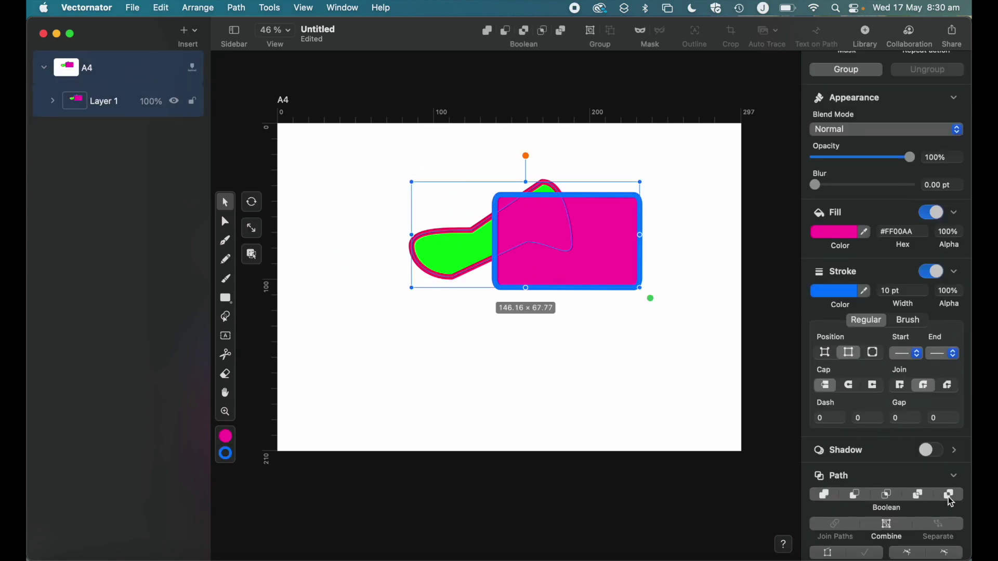
- Try the Boolean exclusion that cuts the overlap out of both shapes, undo it, and deselect everything
{"action": "left_click", "coordinate": [951, 498]}
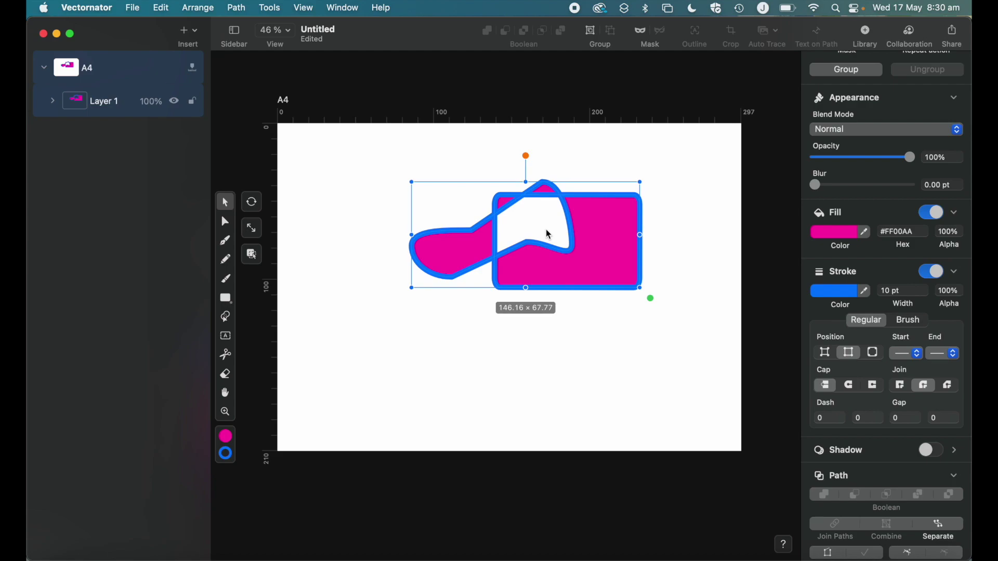
{"action": "key", "text": "super+z"}
{"action": "left_click", "coordinate": [552, 334]}
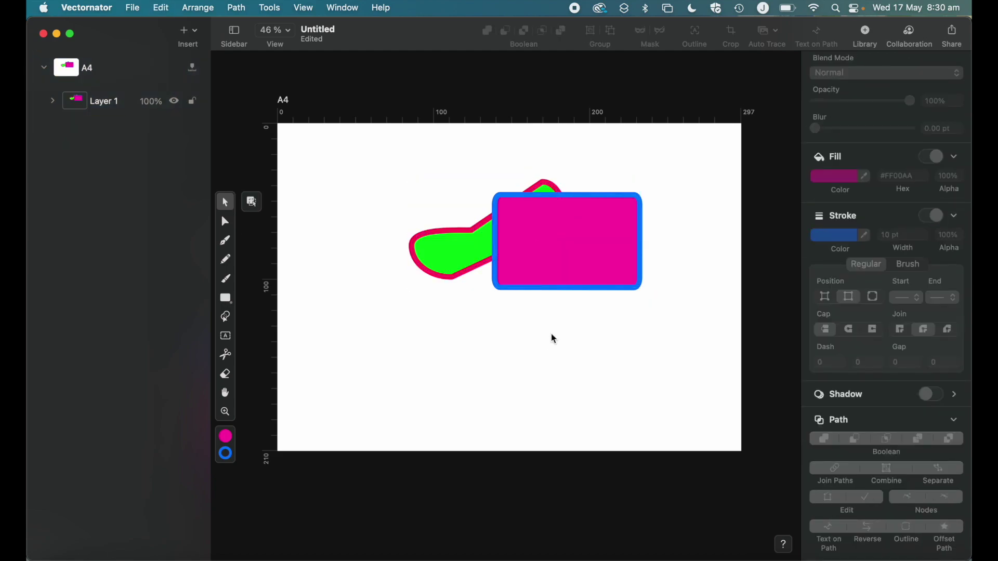